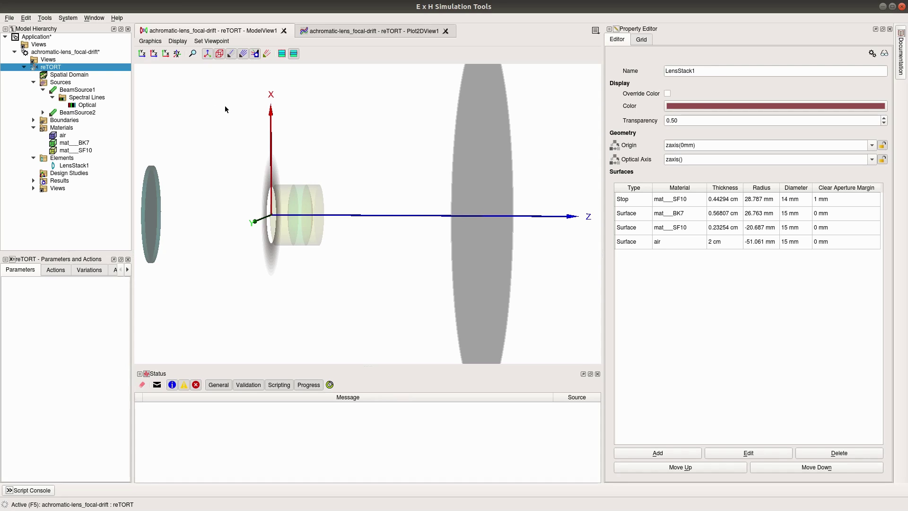
- Examine the Optical wavelengths and BeamSource1 properties of the achromatic-lens_focal-drift model, and switch to its 2D plot view
click(90, 105)
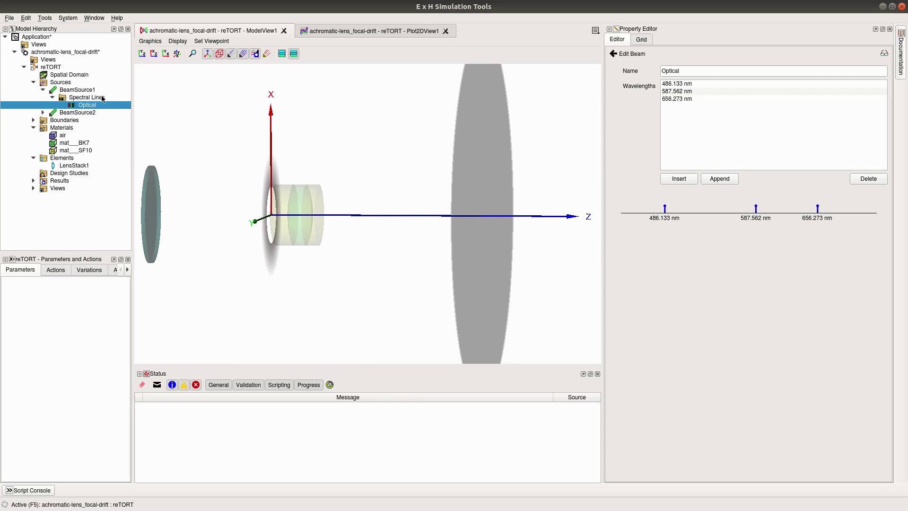
click(88, 91)
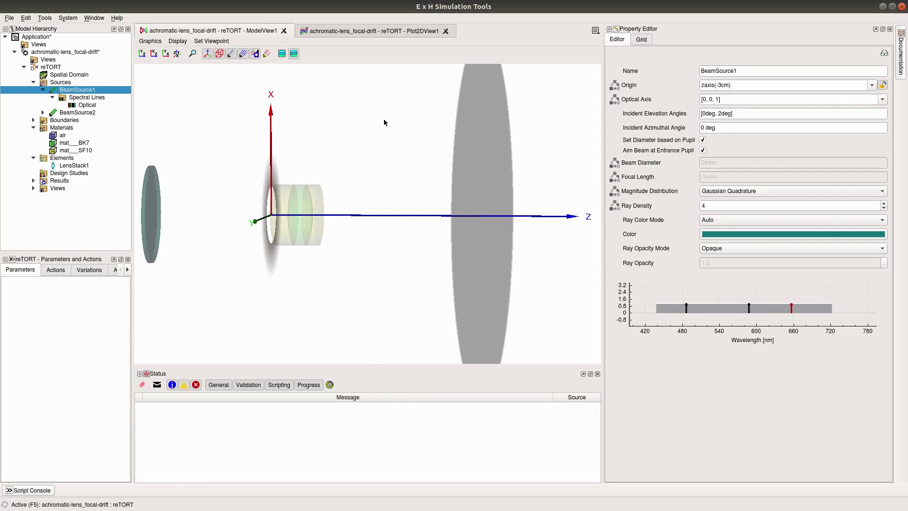
click(356, 33)
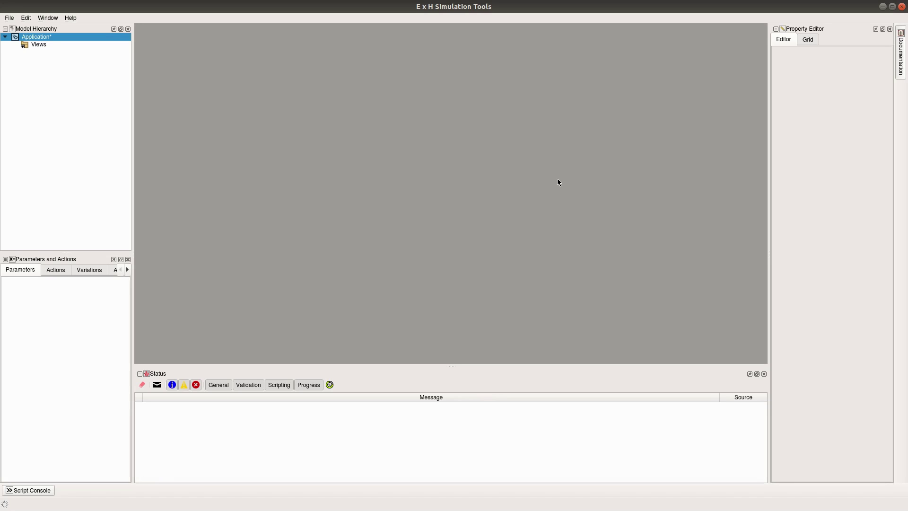
- Create a new empty system under the application
click(12, 21)
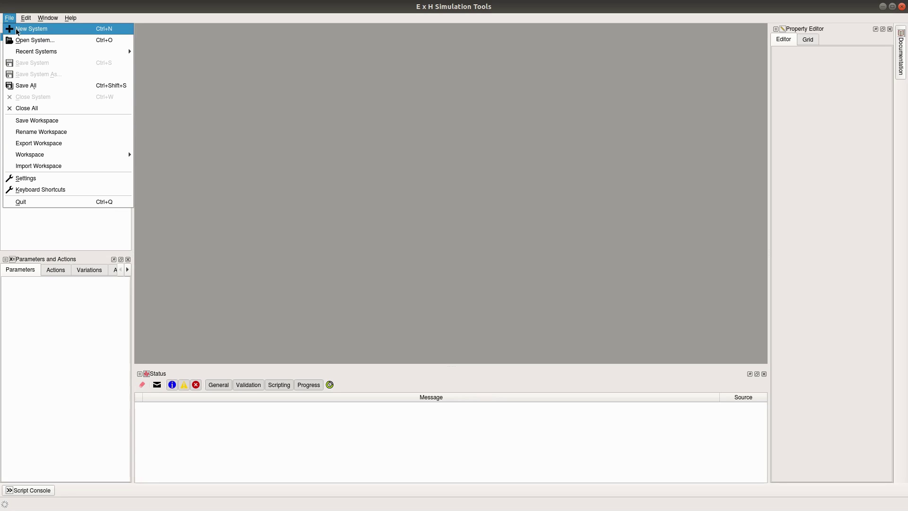
click(16, 29)
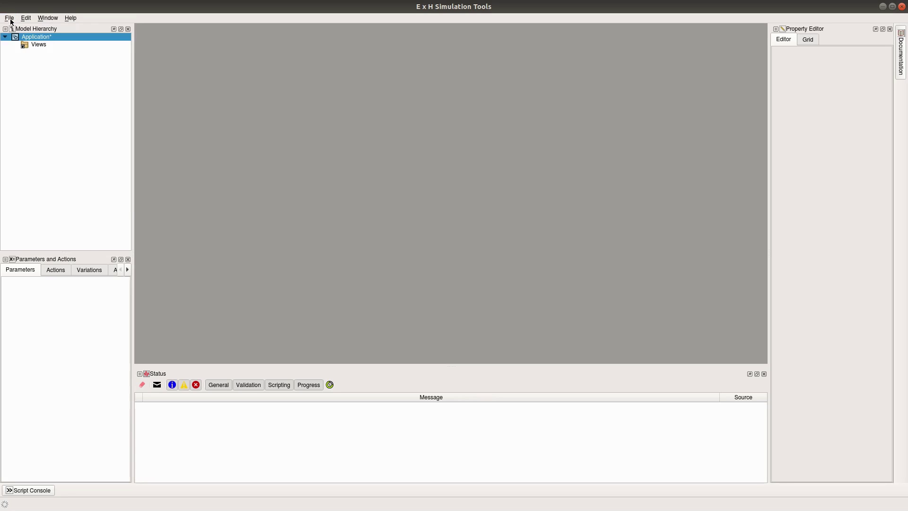
right_click(58, 38)
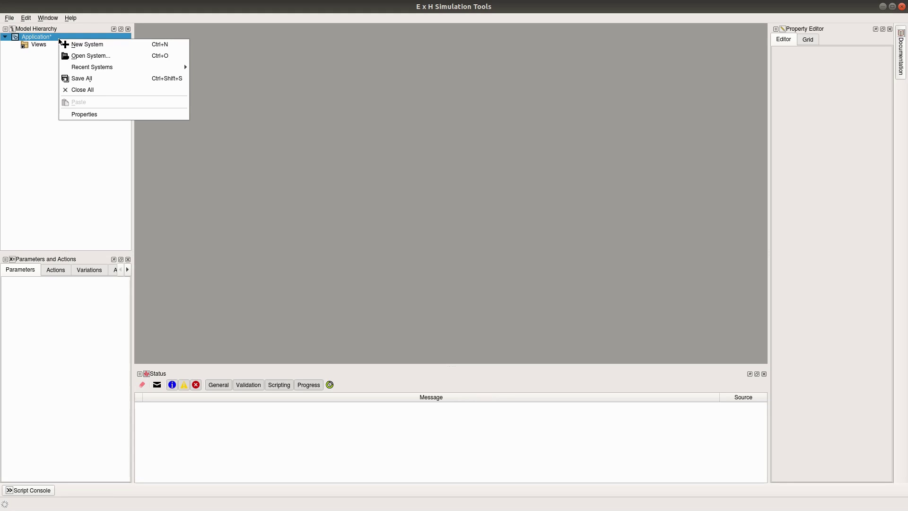
click(106, 45)
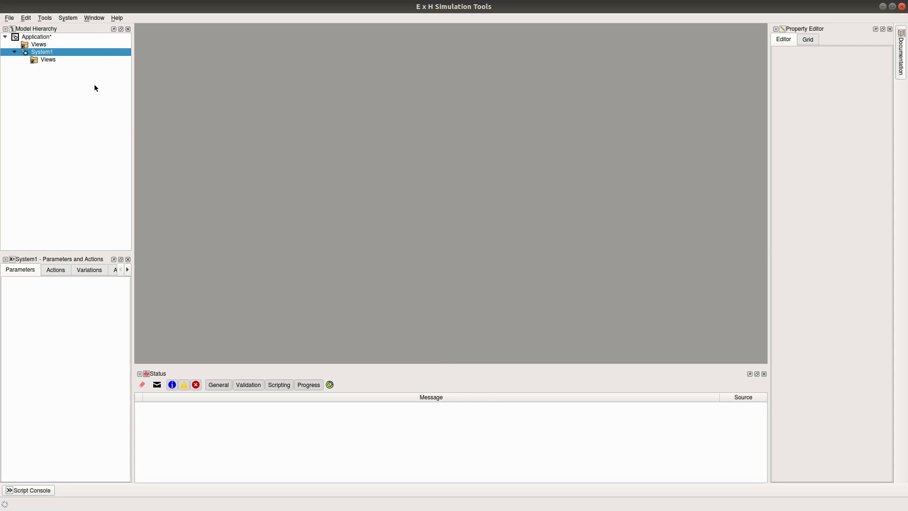
- Add a new reTORT simulation to System1
right_click(59, 52)
mouse_move(156, 118)
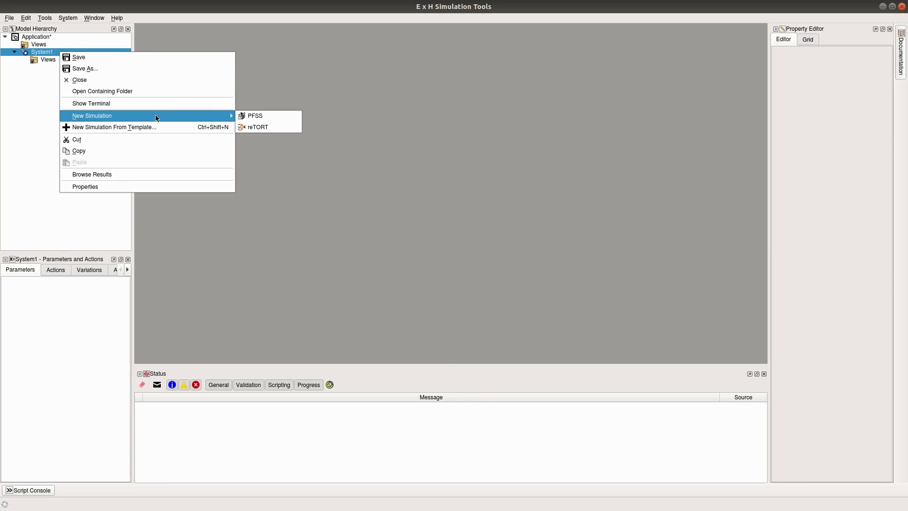
click(263, 127)
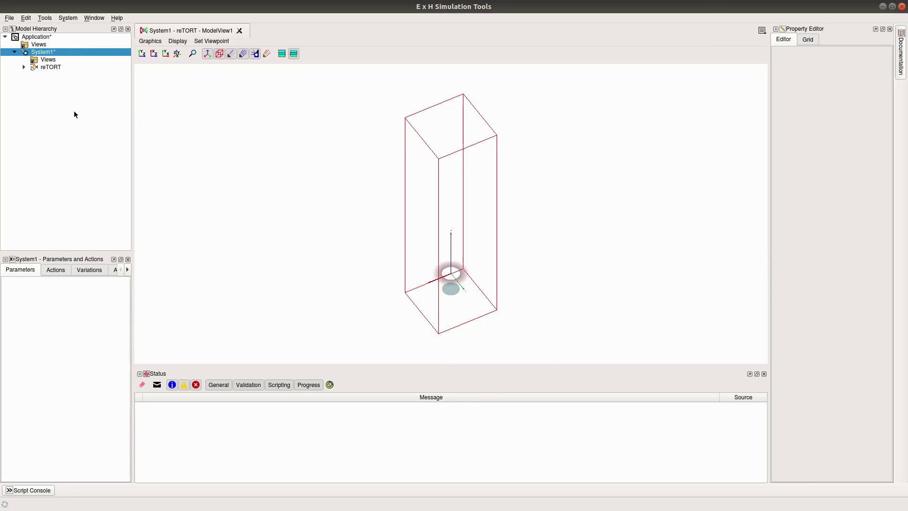
click(74, 19)
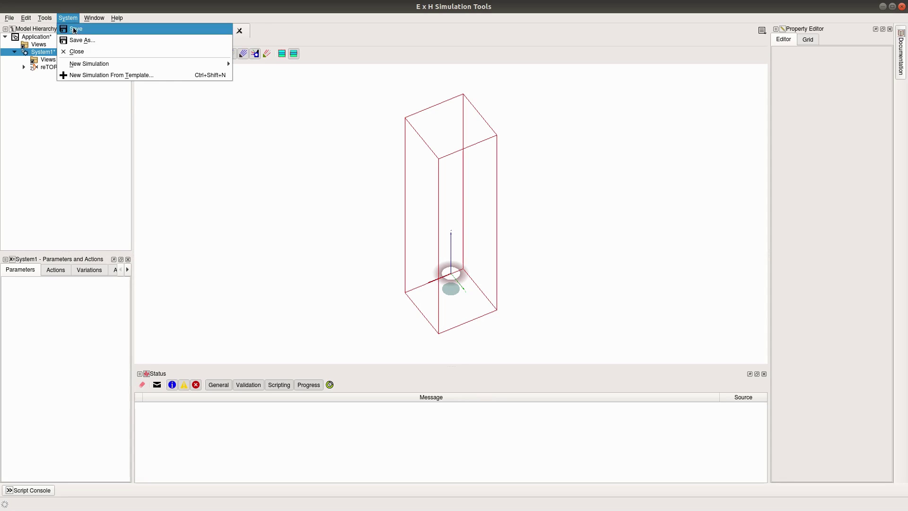
mouse_move(126, 64)
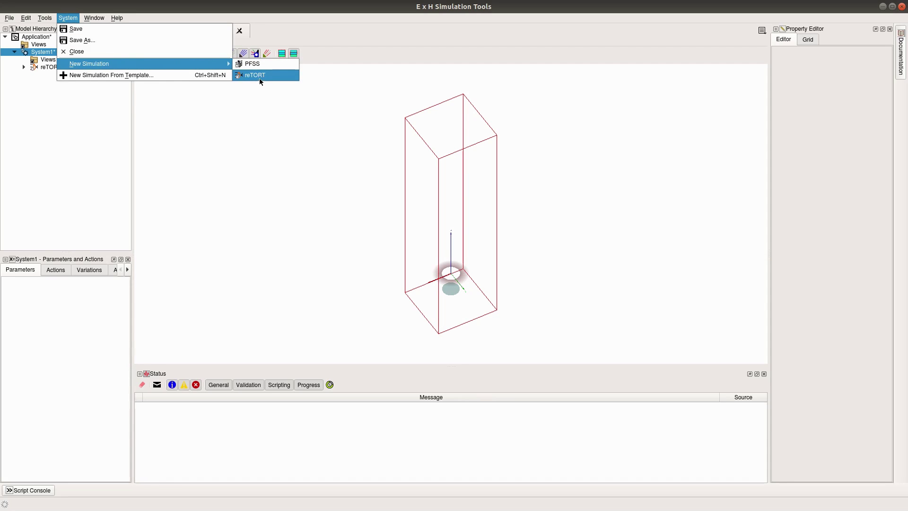
click(79, 135)
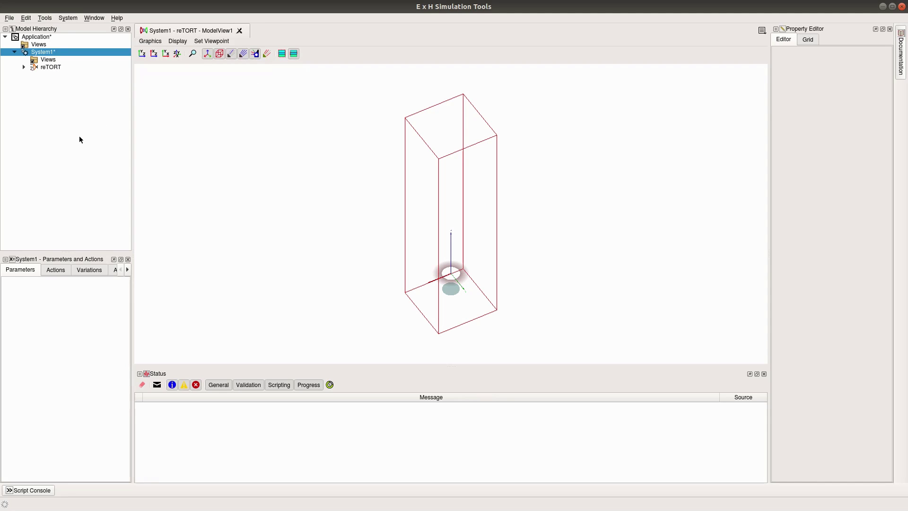
- Set the incident elevation angles of the reTORT simulation's BeamSource1 to [0deg,2deg]
click(24, 67)
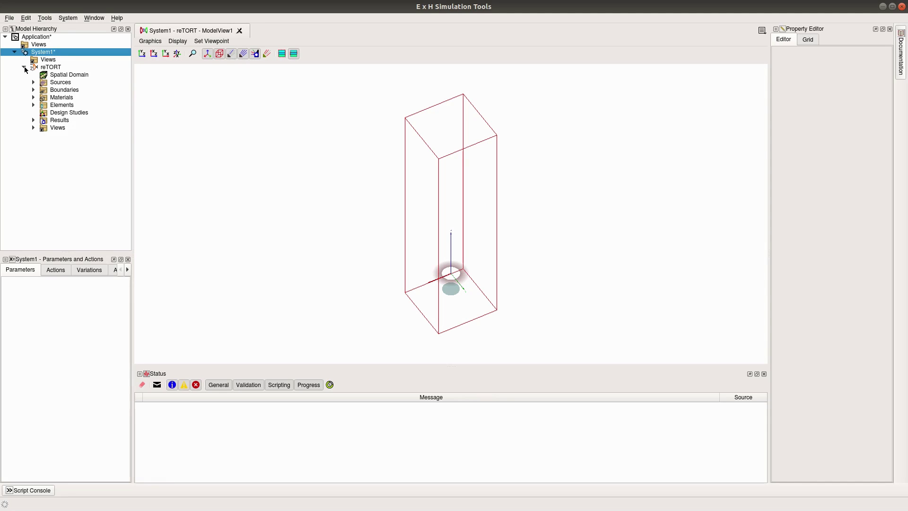
click(33, 82)
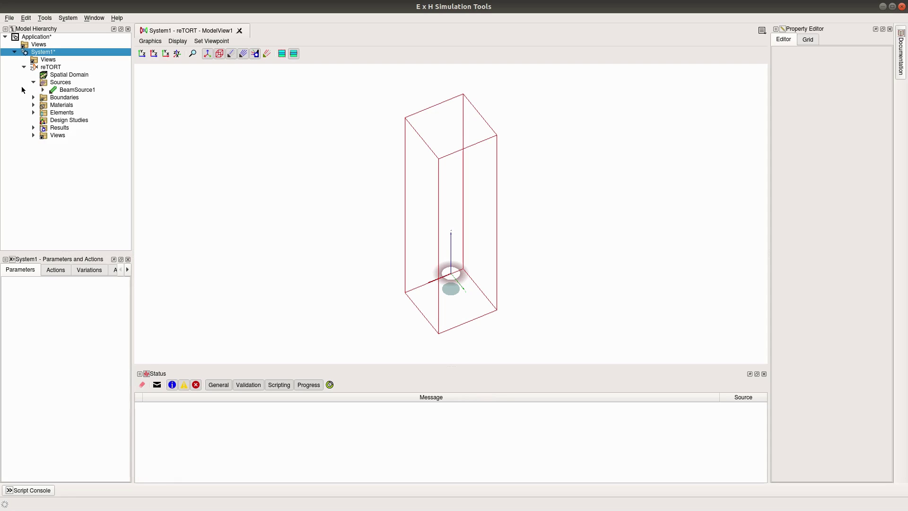
click(105, 93)
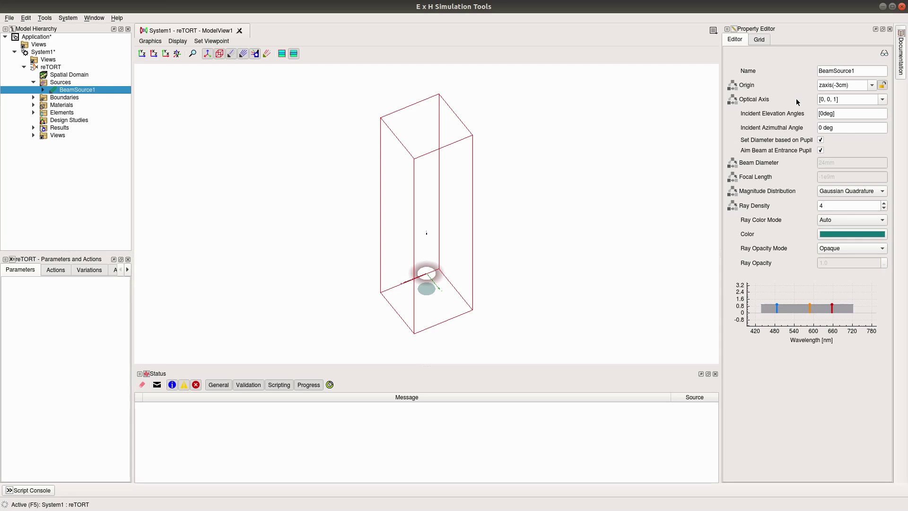
click(840, 114)
text(,2deg)
- Open the Optical spectral line set of BeamSource1 and review its wavelengths
click(43, 90)
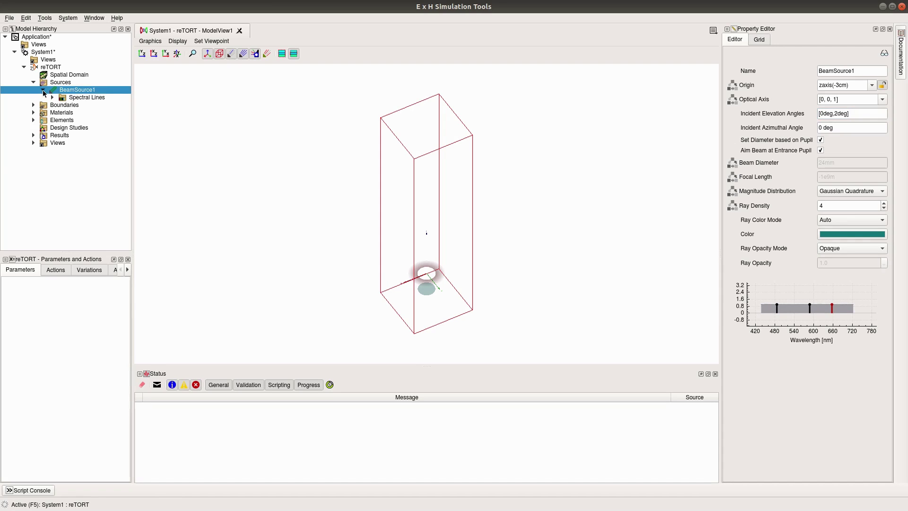
click(52, 97)
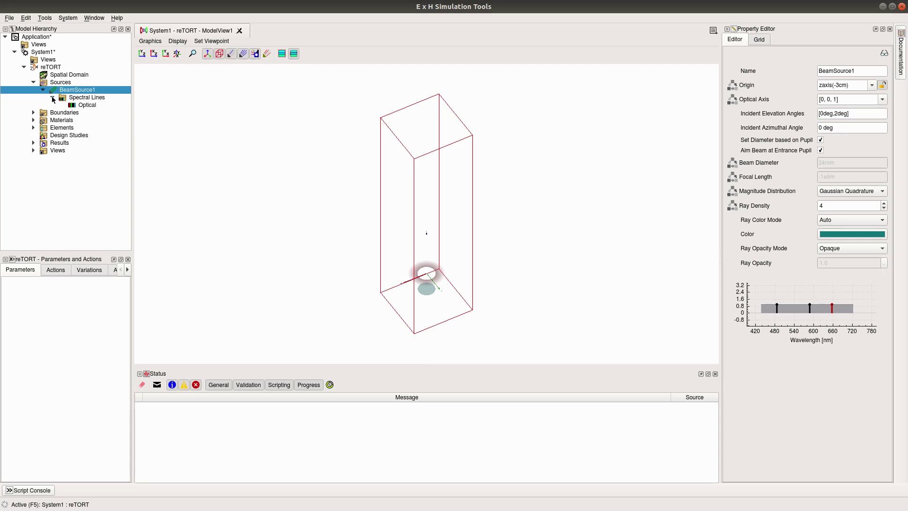
click(113, 106)
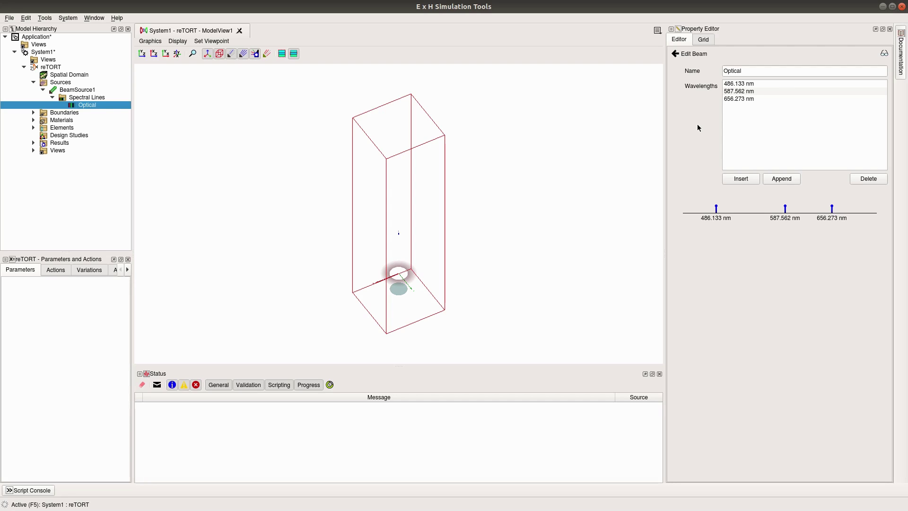
- Import the BK7 glass from the materials database, using the N-BK7 (SCHOTT) data
right_click(79, 121)
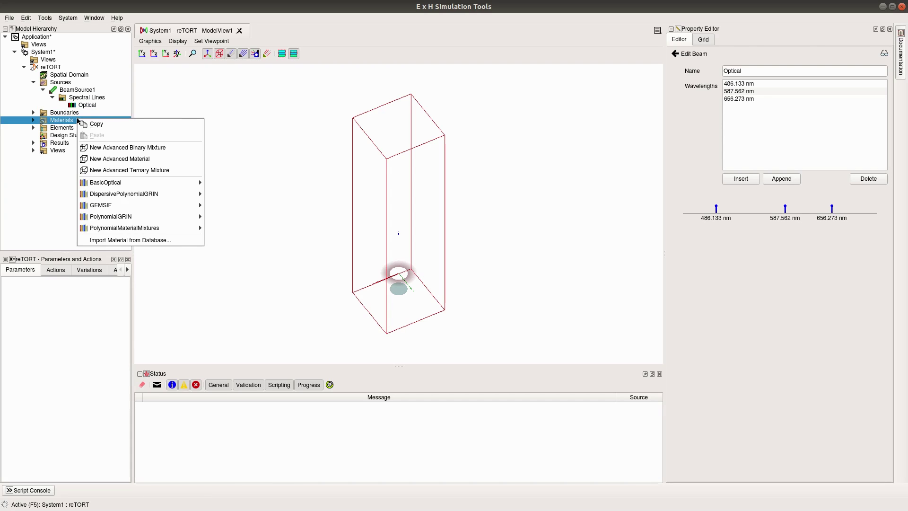
click(173, 241)
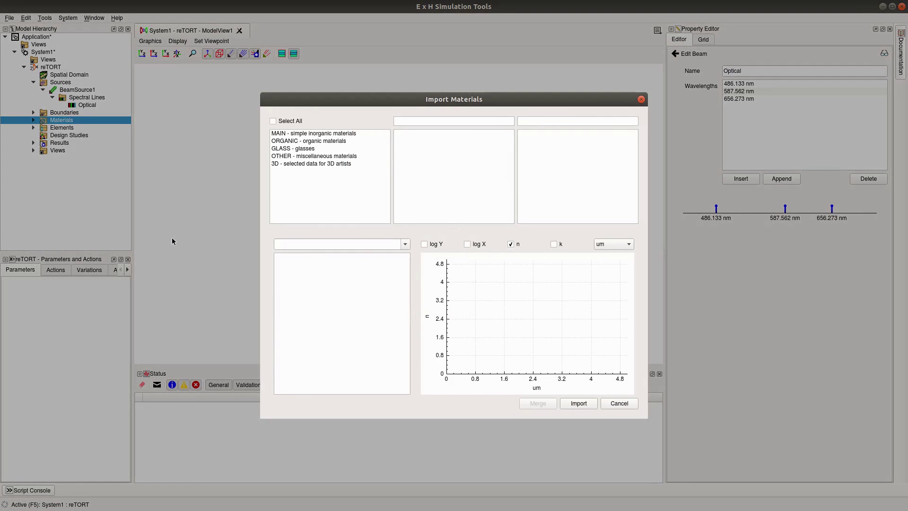
click(293, 149)
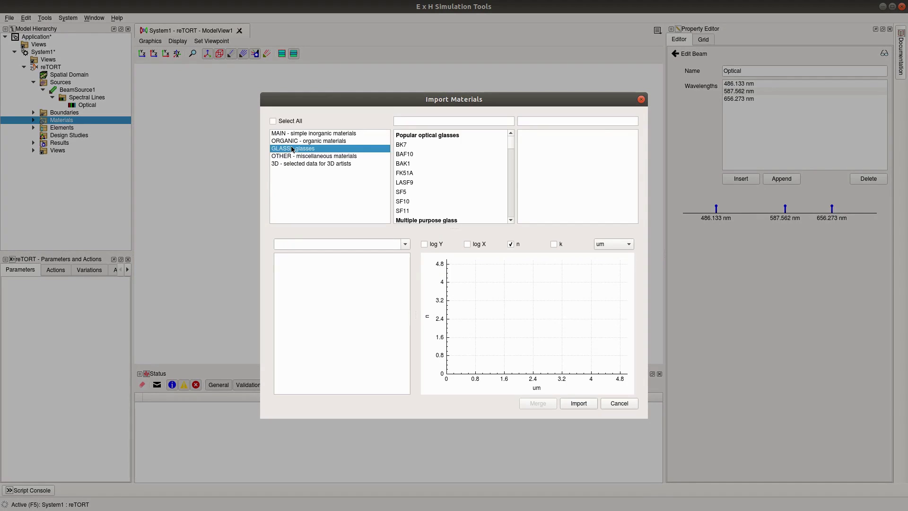
click(417, 145)
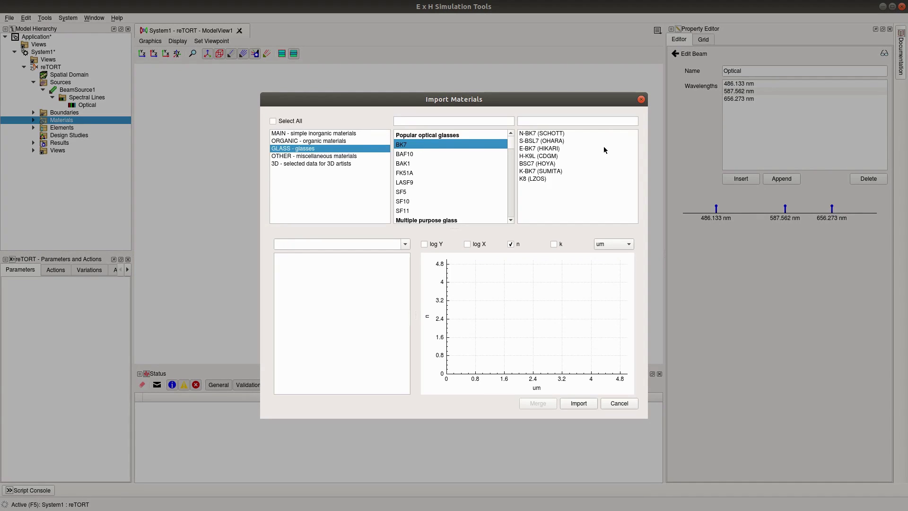
click(580, 134)
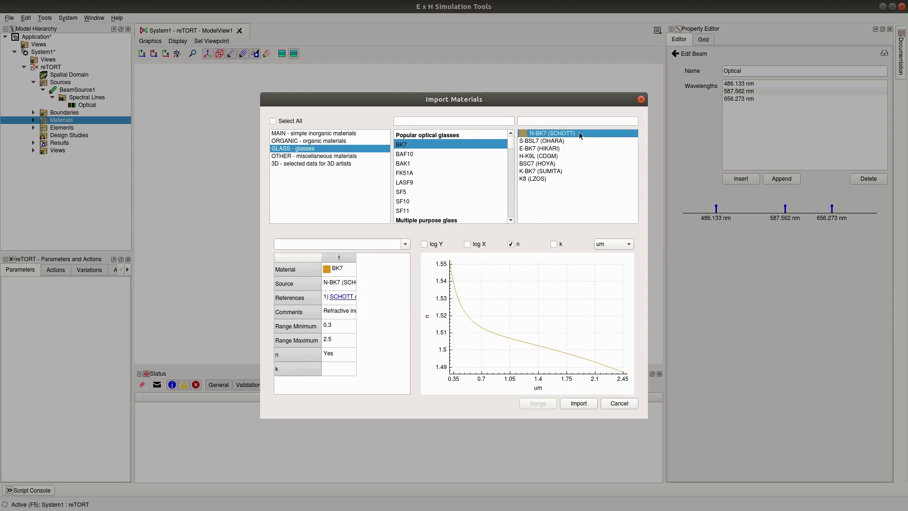
click(578, 404)
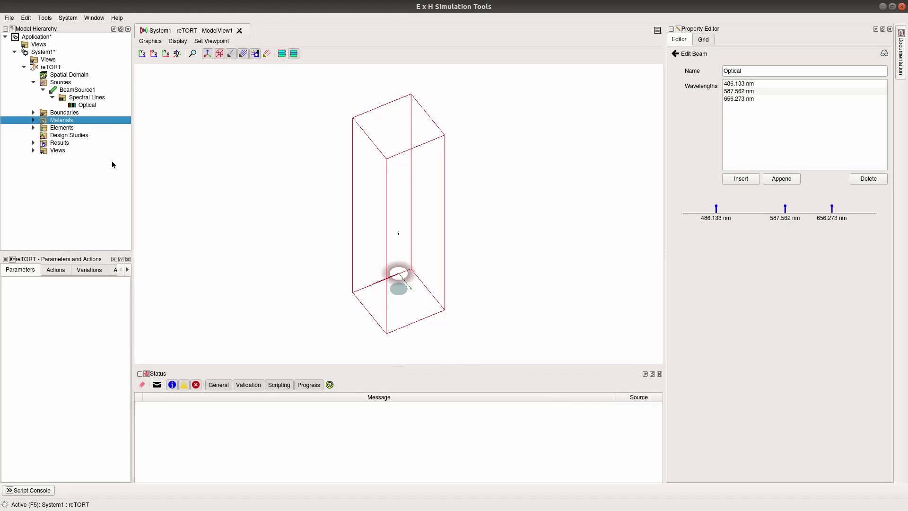
- Import the SF10 glass from the materials database, using the N-SF10 (SCHOTT) data
right_click(81, 124)
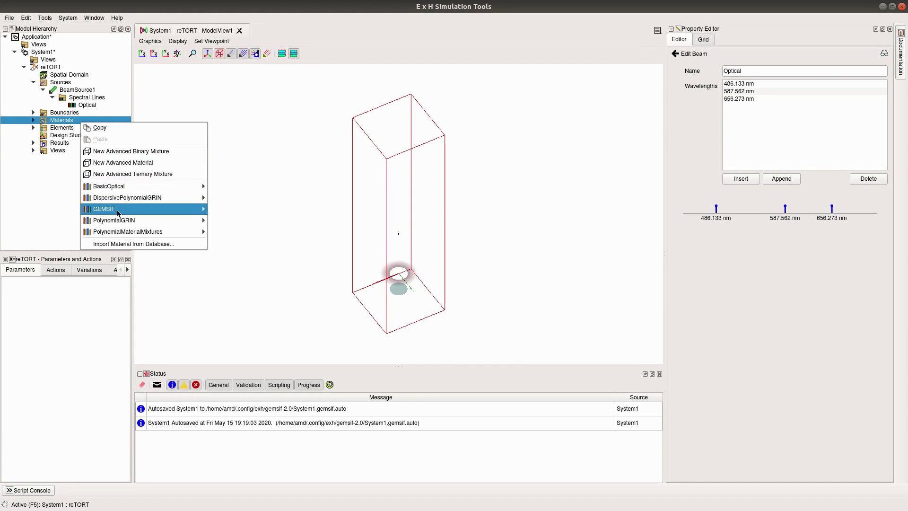
click(121, 245)
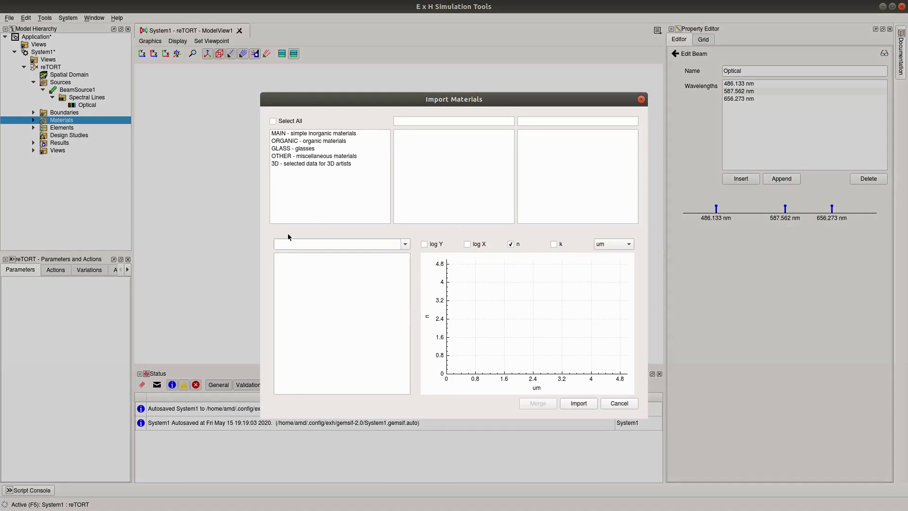
click(307, 149)
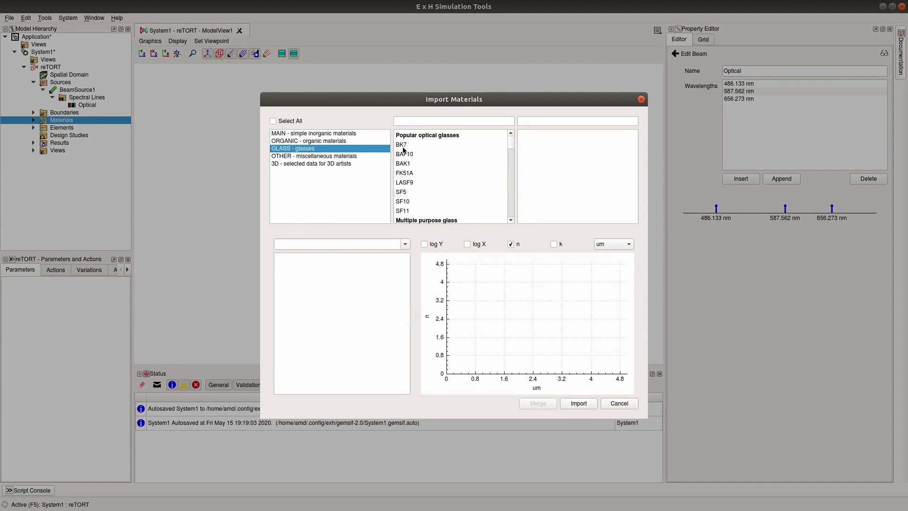
click(443, 202)
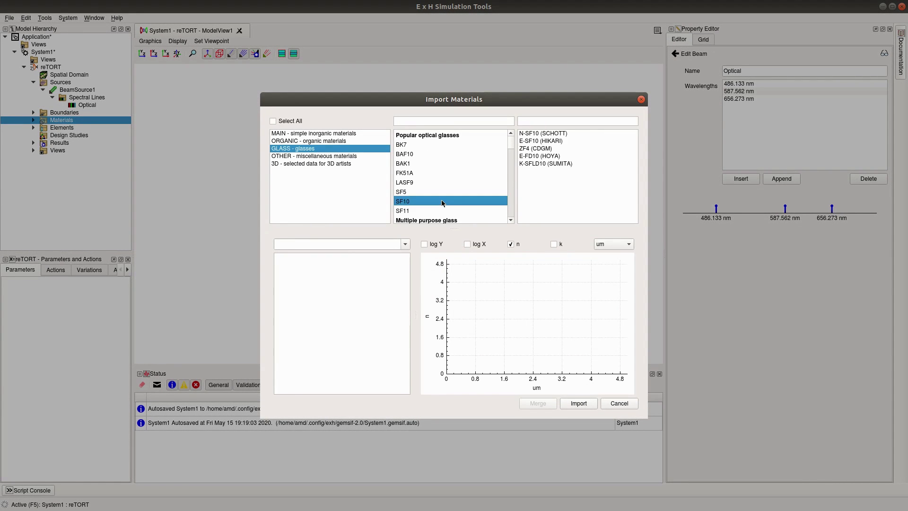
click(576, 135)
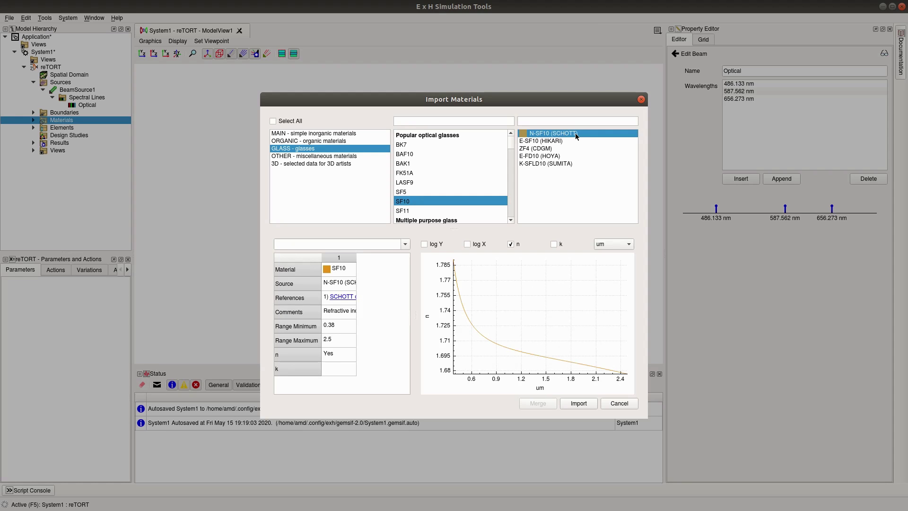
click(574, 403)
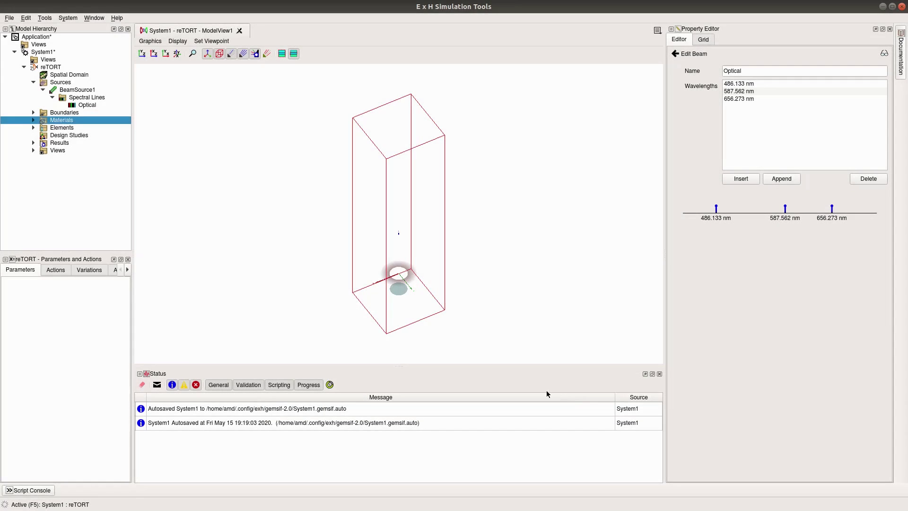
- Add a new CrossPolynomialBinaryMixture from the PolynomialMaterialMixtures library to the simulation's materials
click(34, 120)
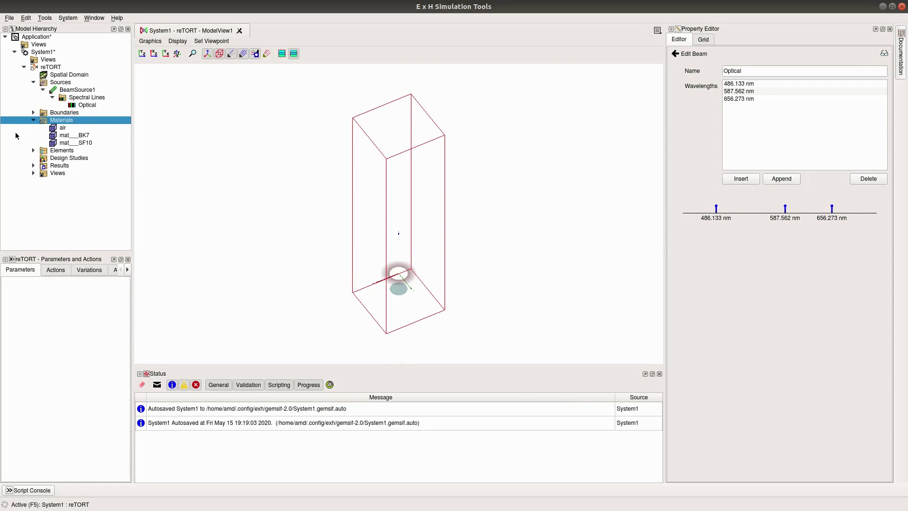
right_click(79, 122)
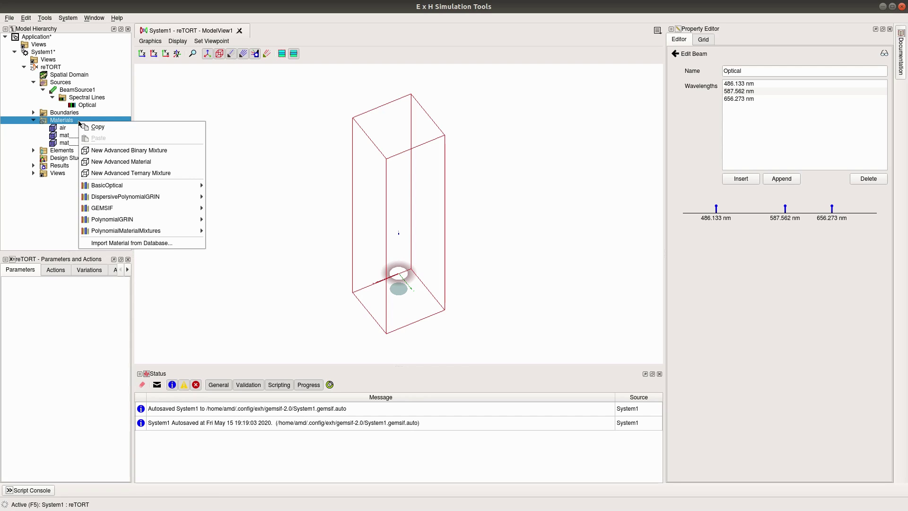
mouse_move(172, 234)
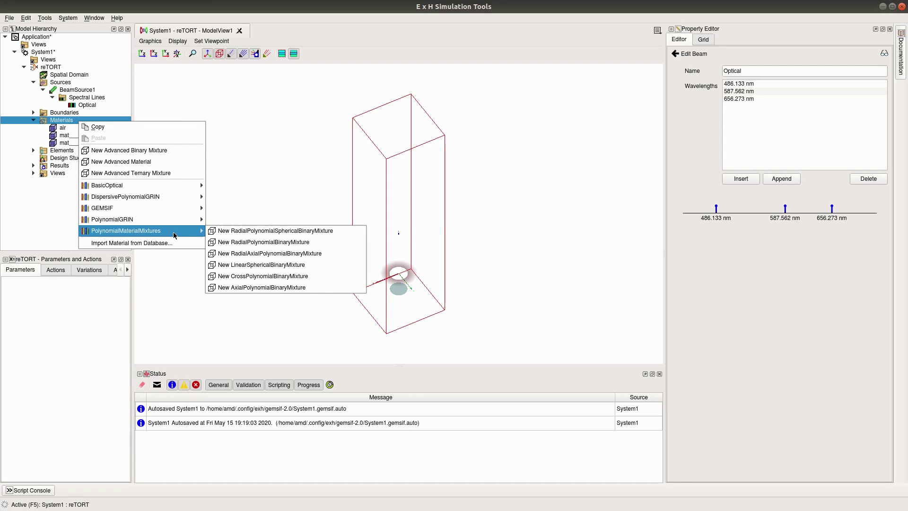
click(319, 277)
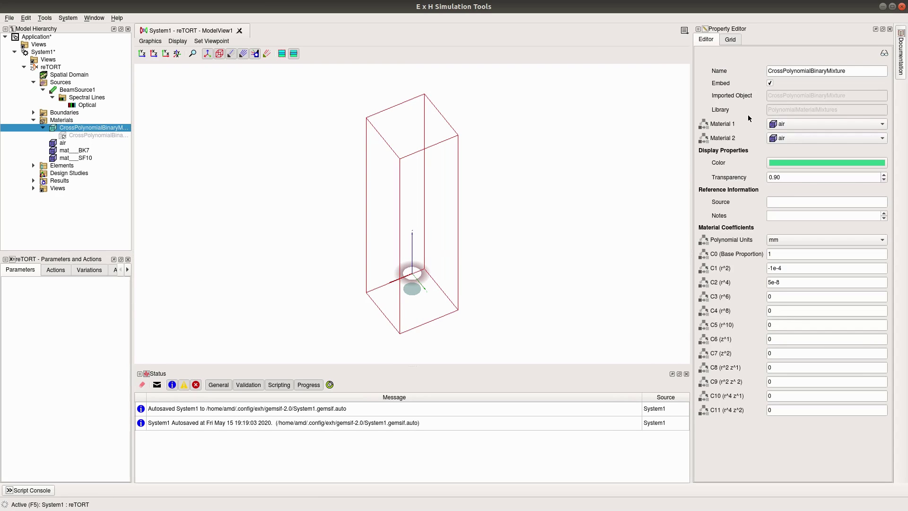
- Set the CrossPolynomialBinaryMixture's Material 1 to mat___BK7 and Material 2 to mat___SF10
click(790, 126)
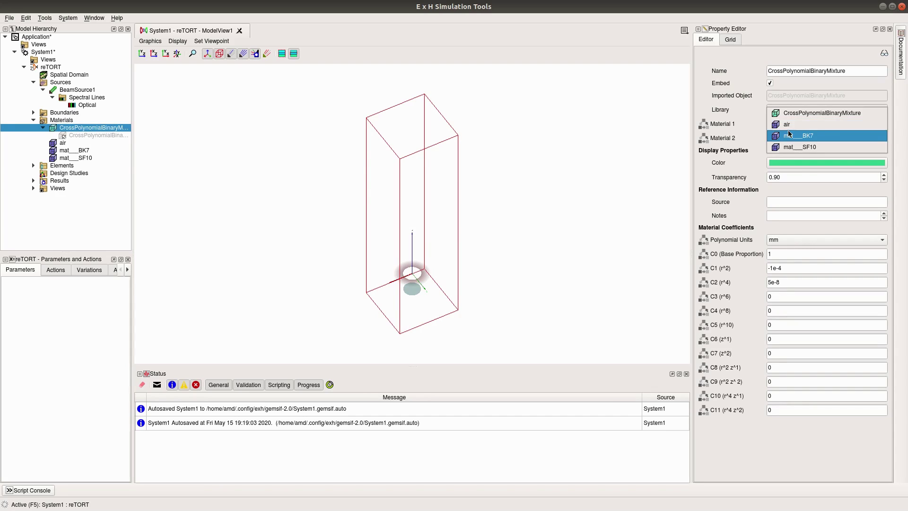
click(792, 137)
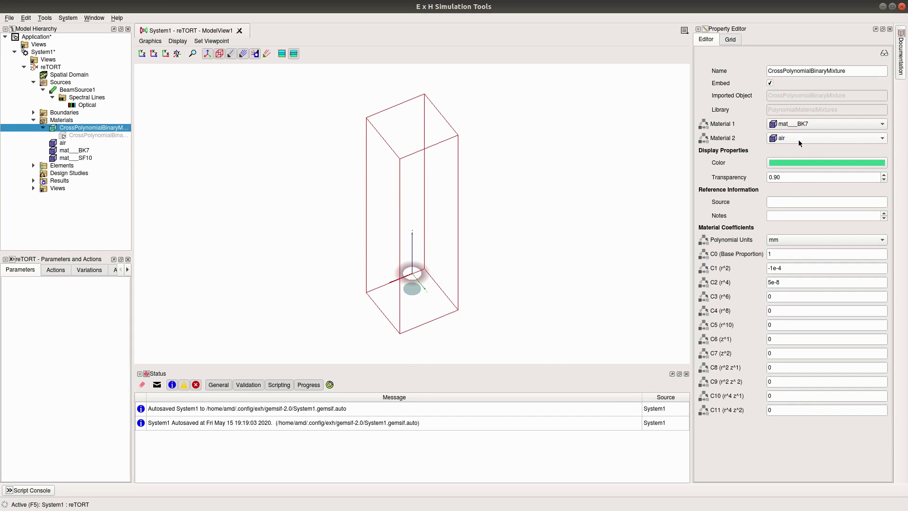
click(798, 140)
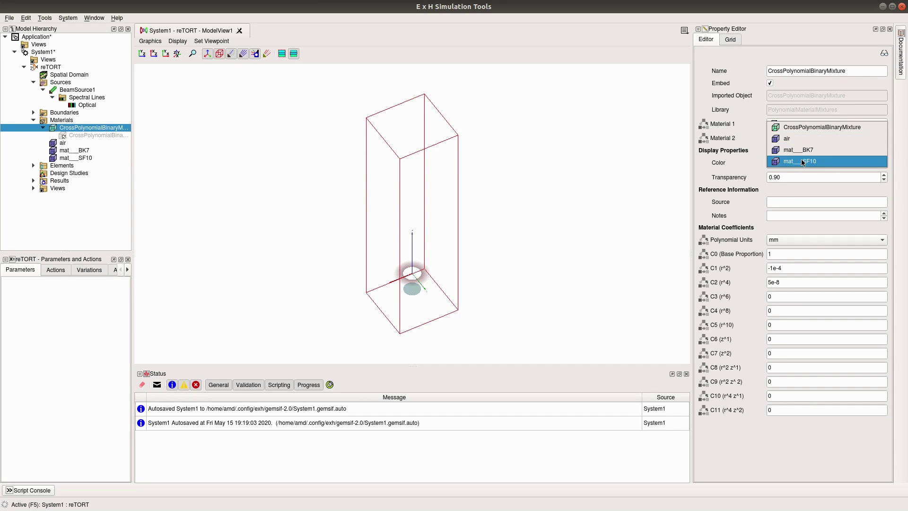
click(801, 161)
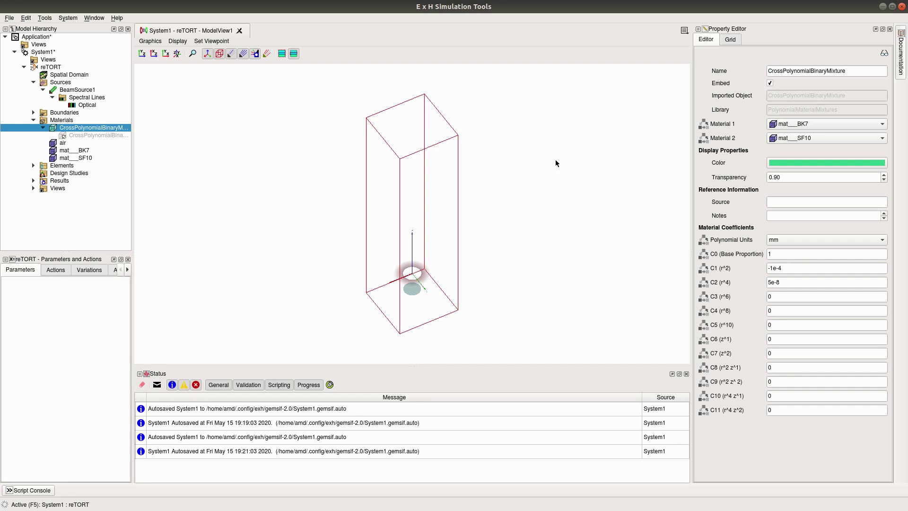
- Open LensStack1 with its full surface table in view and add a second surface after the Stop
click(33, 166)
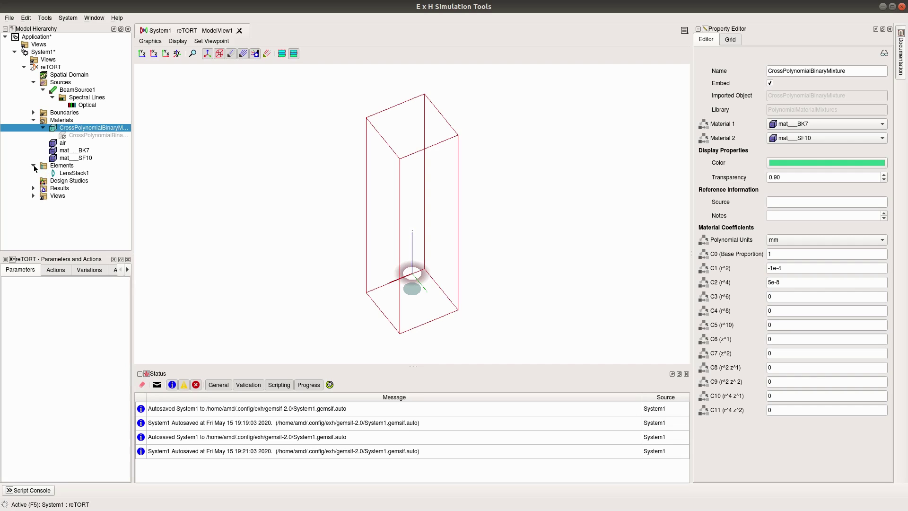
click(98, 175)
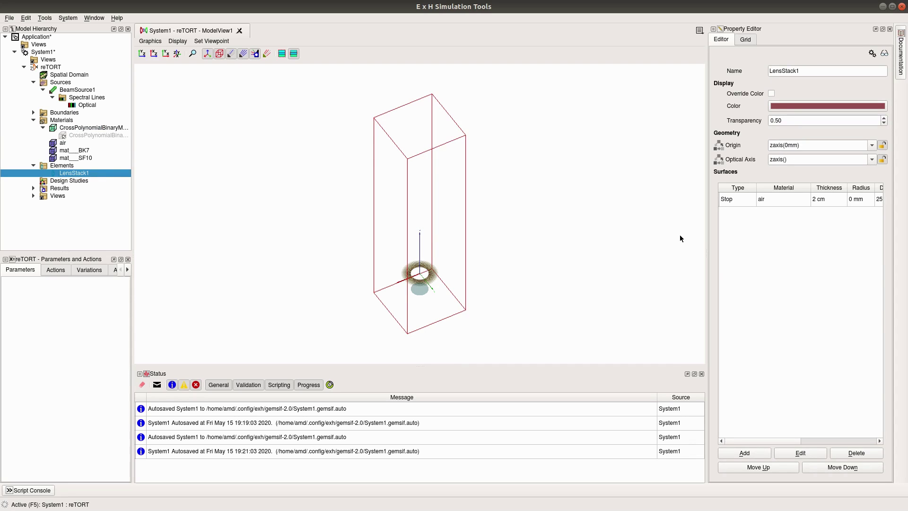
drag(708, 236, 604, 238)
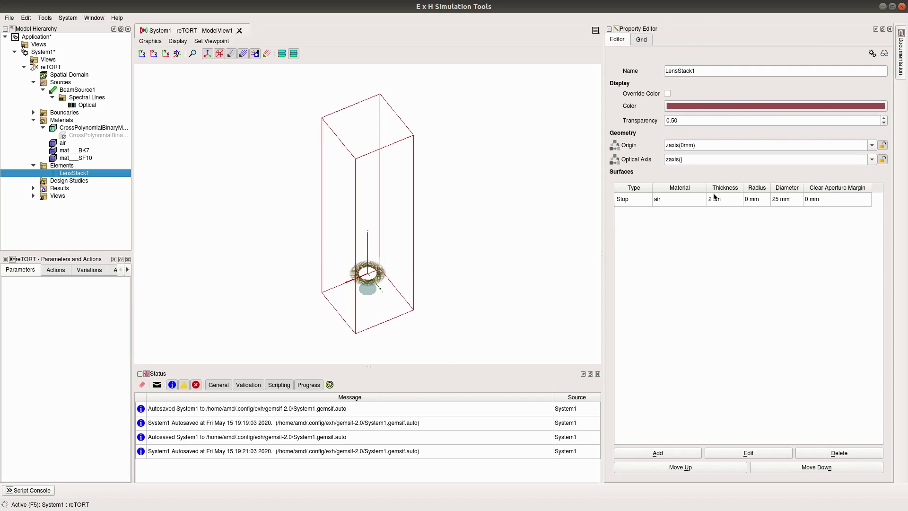
click(686, 452)
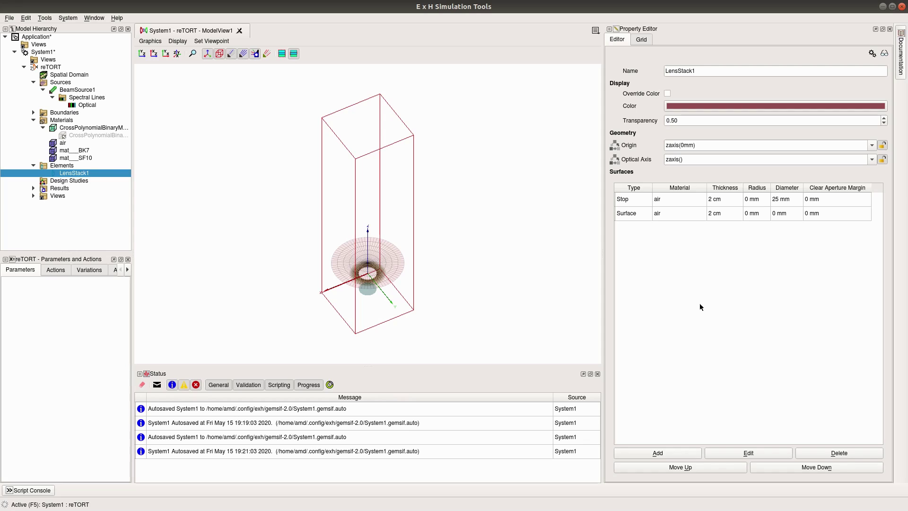
- Set the Stop surface's material to CrossPolynomialBinaryMixture, its thickness to 3 mm and its diameter to 14 mm
double_click(691, 201)
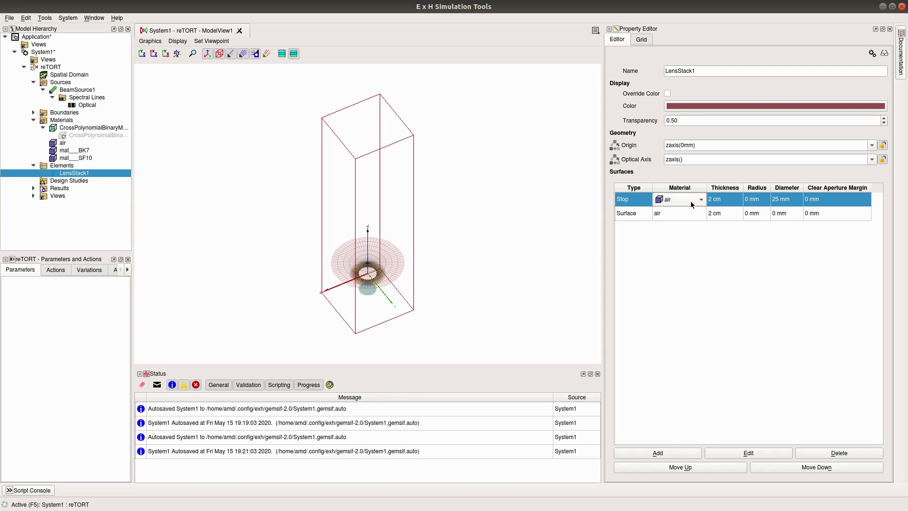
click(690, 200)
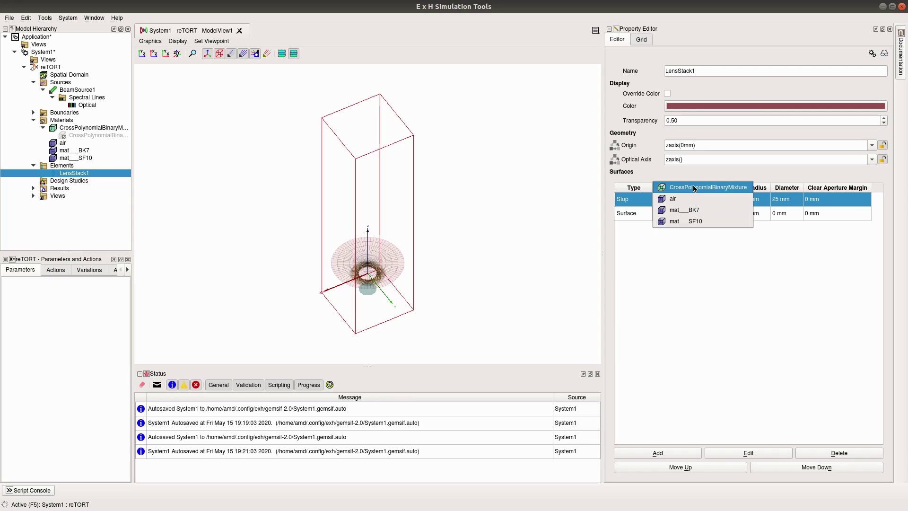
click(695, 188)
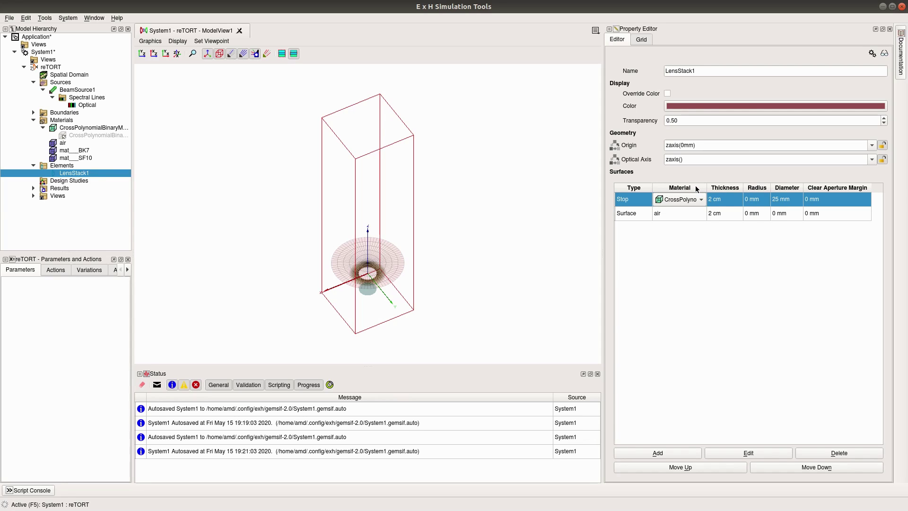
double_click(733, 196)
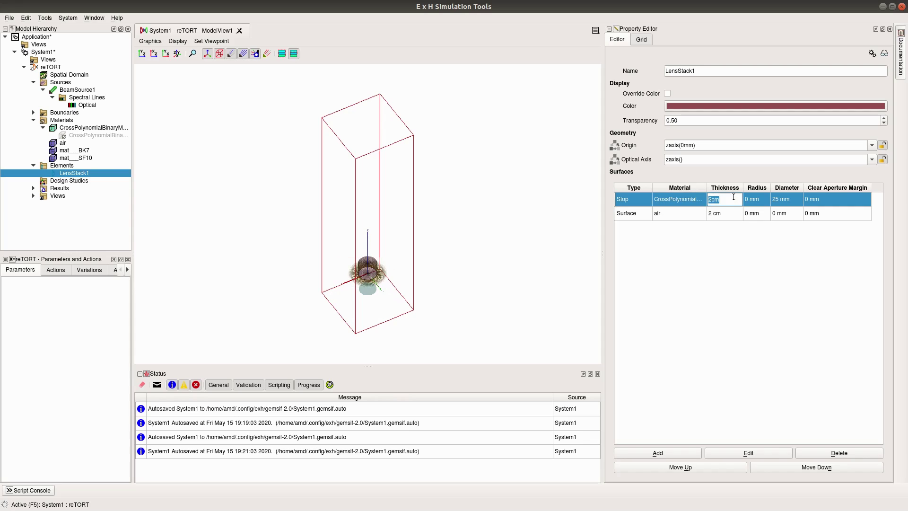
text(3mm)
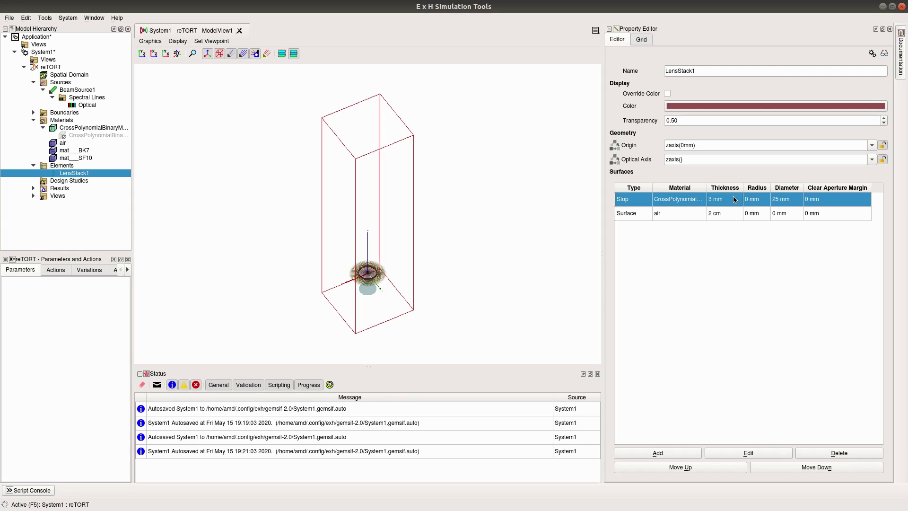
double_click(789, 199)
text(14mm)
- Set the second surface's diameter to 15 mm and the Stop's clear aperture margin to 1 mm
click(791, 214)
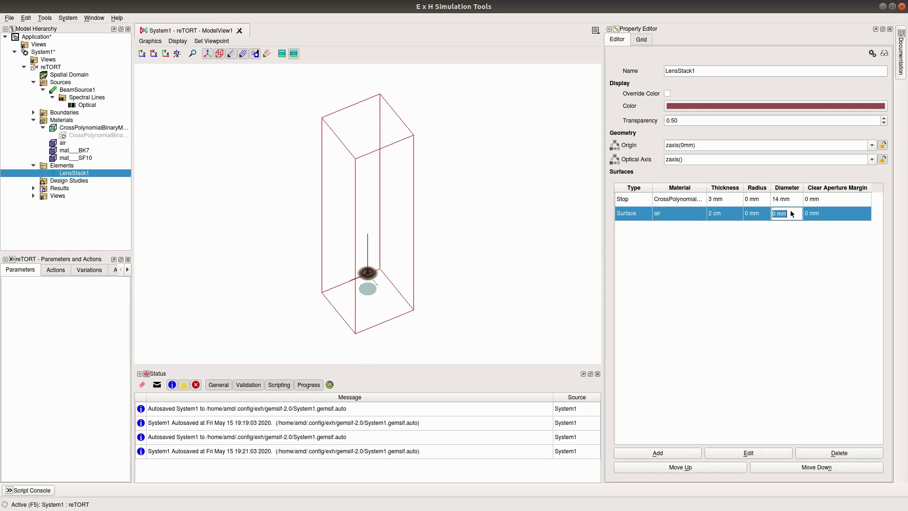
text(15mm)
key(Return)
double_click(831, 196)
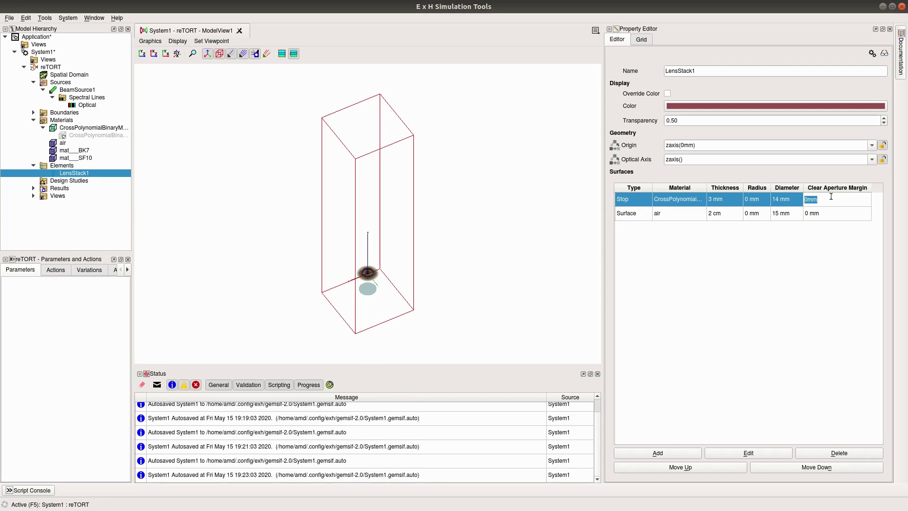
text(1mm)
key(Return)
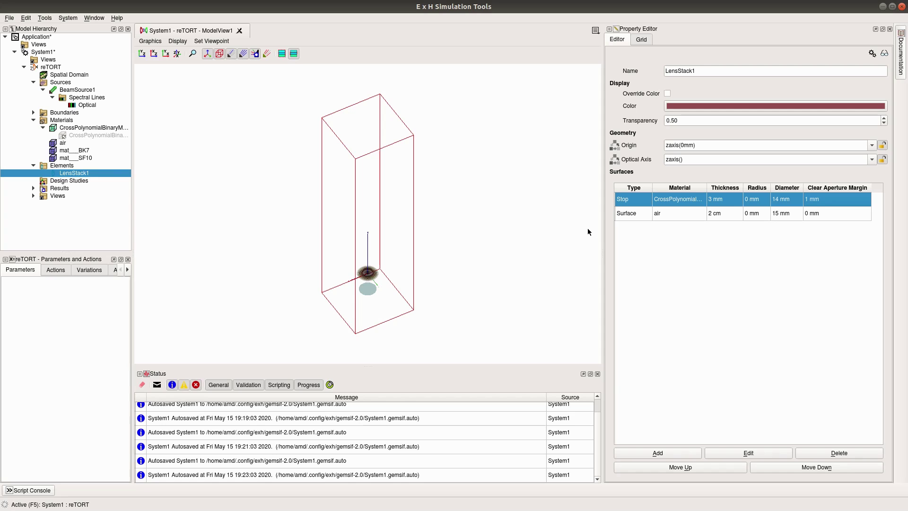
- Examine the lens and beam source geometry in the model view, in perspective and along the z-axis
drag(525, 211, 586, 208)
drag(515, 233, 505, 217)
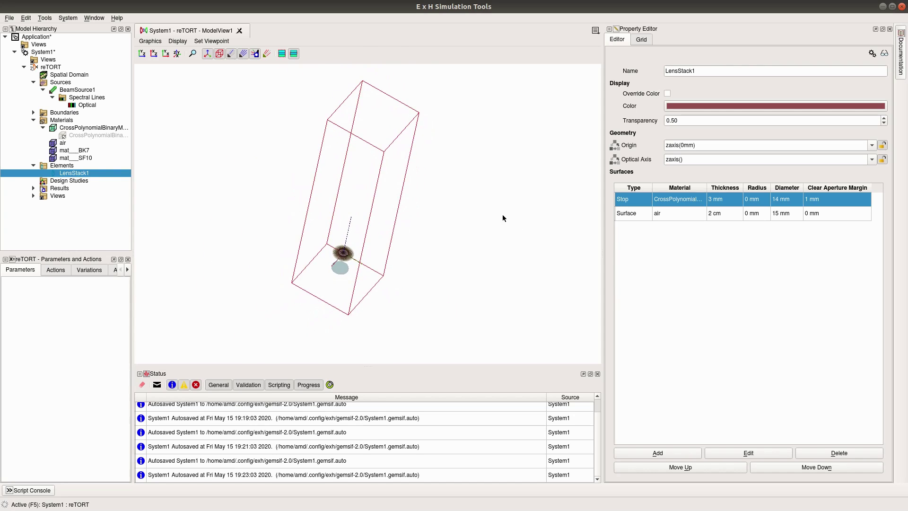
scroll(349, 300, up, 5)
scroll(349, 300, down, 5)
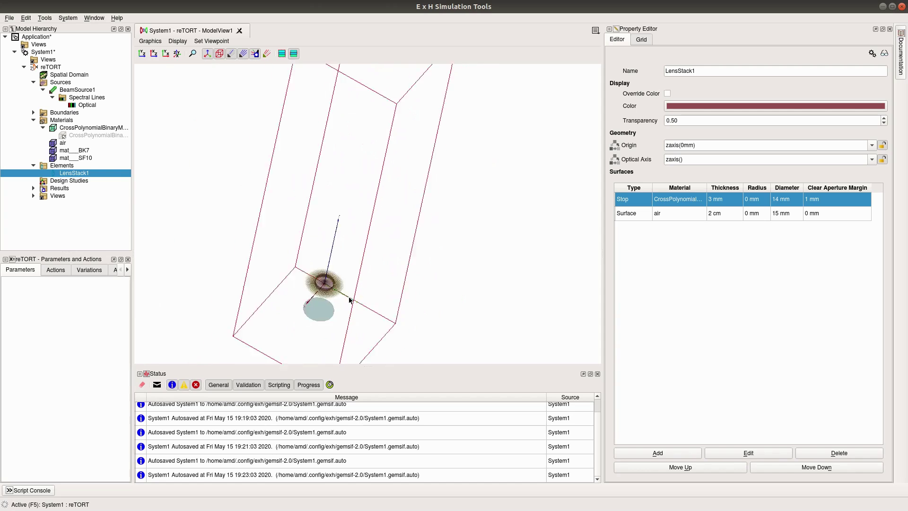
scroll(349, 300, up, 5)
mouse_move(348, 300)
mouse_down()
mouse_move(386, 257)
mouse_move(367, 245)
mouse_up()
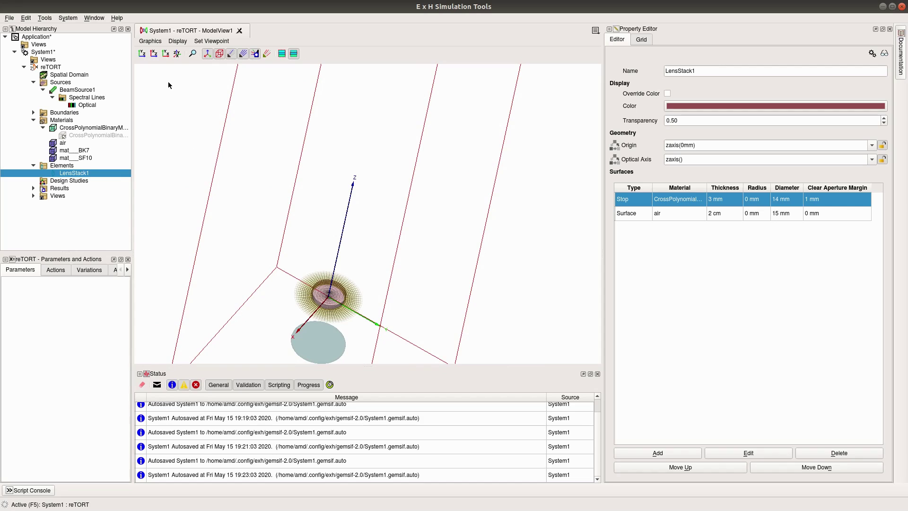
click(167, 54)
click(169, 54)
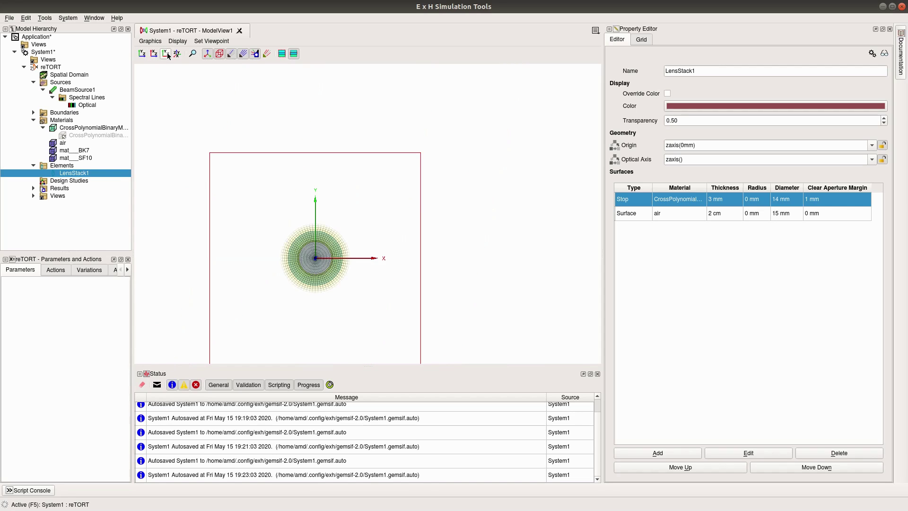
click(218, 57)
click(218, 56)
- Show the model side-on in the x-z plane and hide the coordinate axes, with the source and lens both in view
click(154, 54)
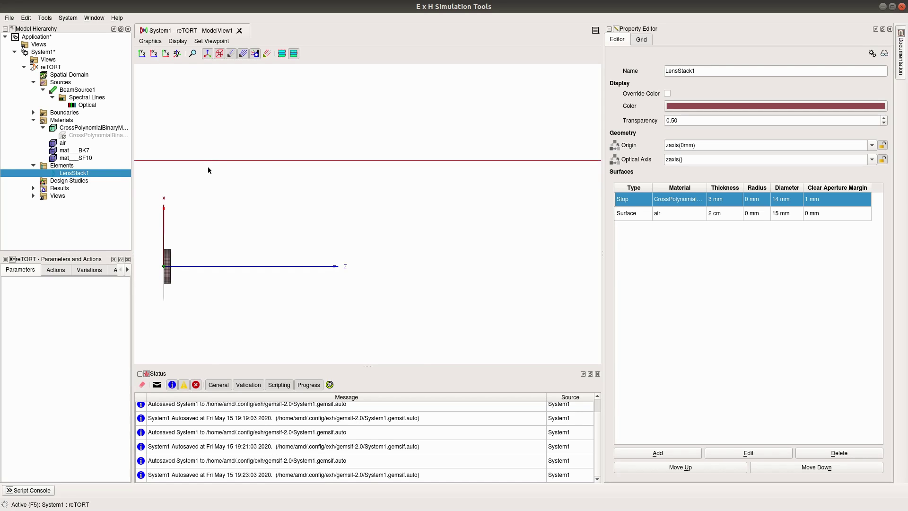
click(206, 55)
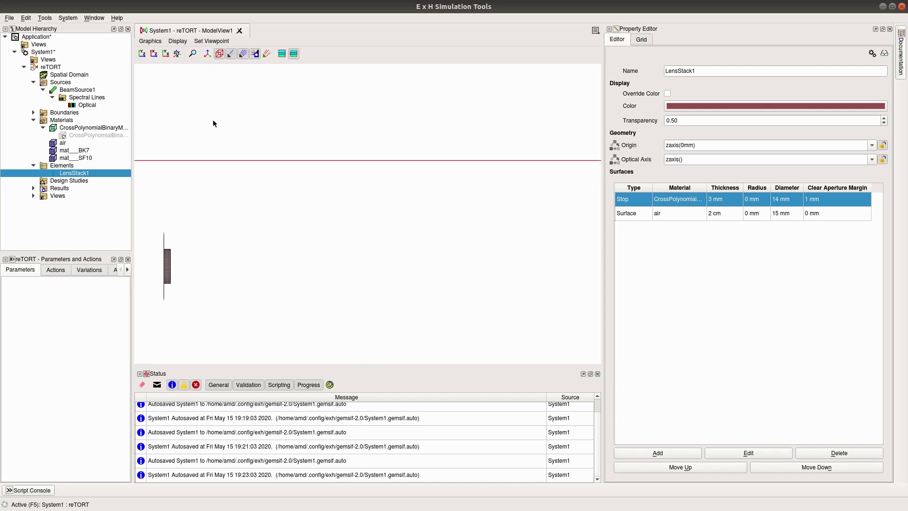
scroll(234, 283, up, 2)
drag(234, 283, 448, 209)
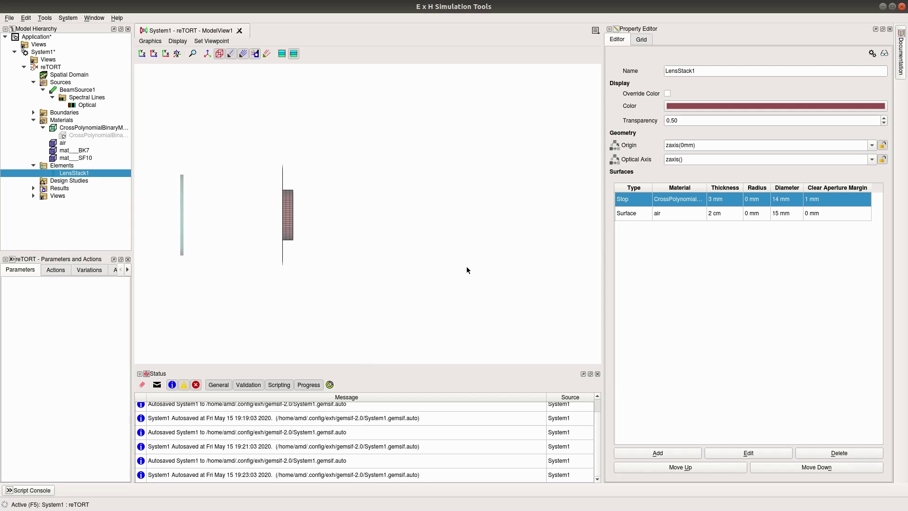
- Run all simulations of the reTORT model and examine the traced rays beyond the lens
right_click(65, 68)
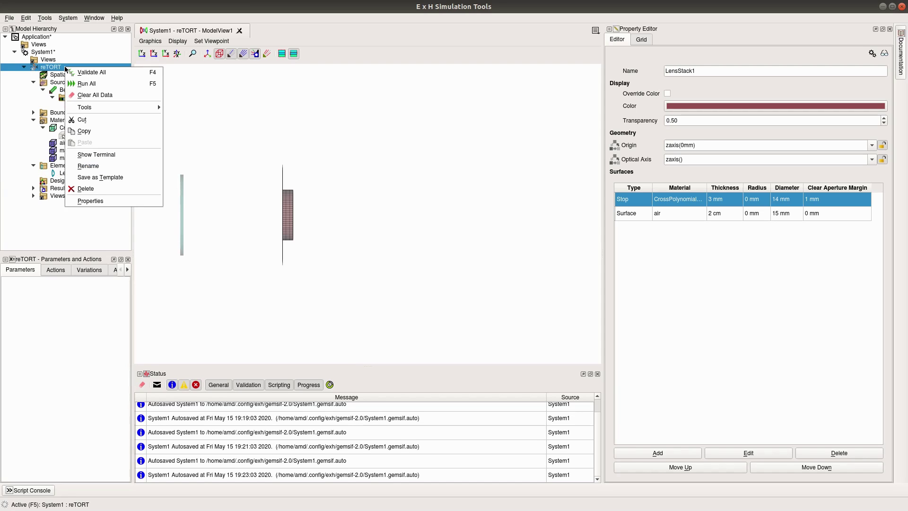
click(116, 86)
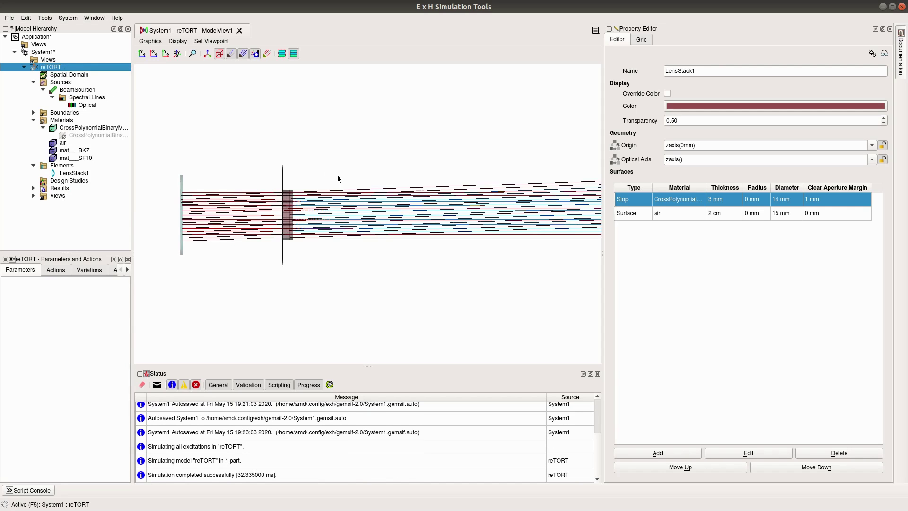
drag(479, 249, 344, 236)
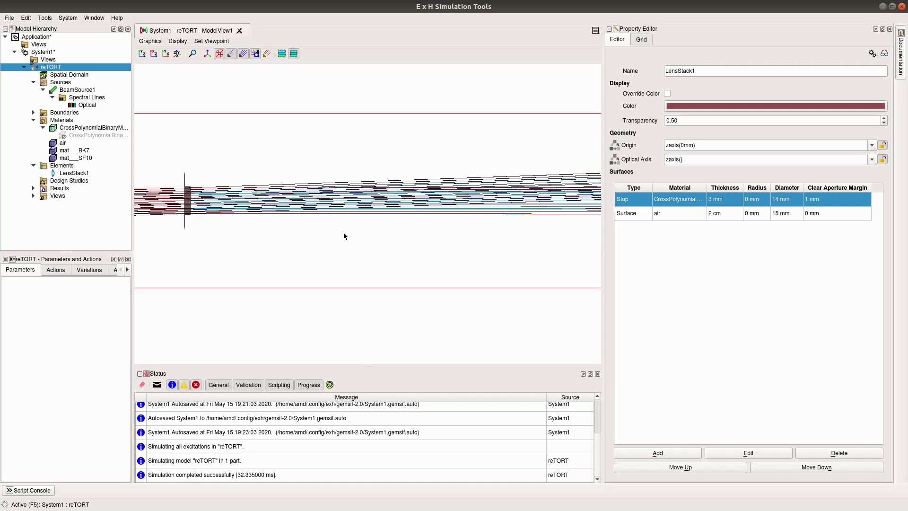
- Set the CrossPolynomialBinaryMixture's coefficients to C0 0.5, C1 0.005 and C2 0
click(81, 128)
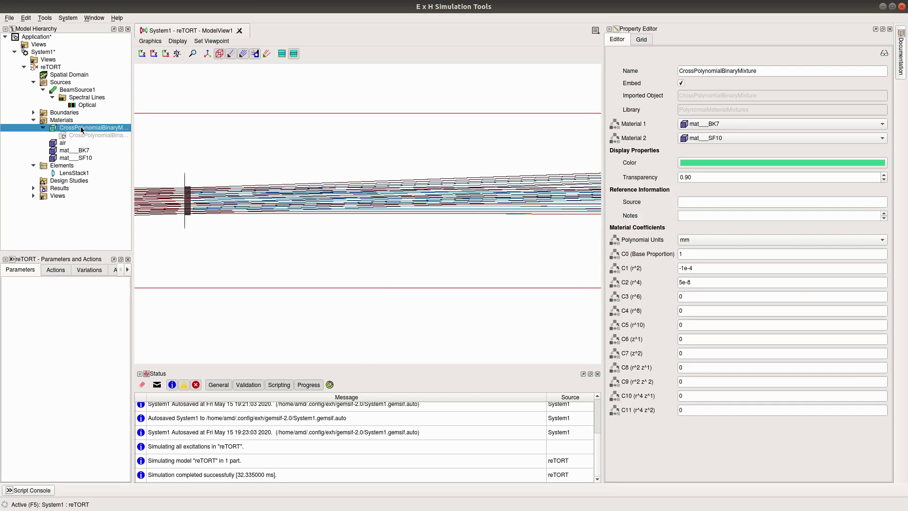
click(734, 253)
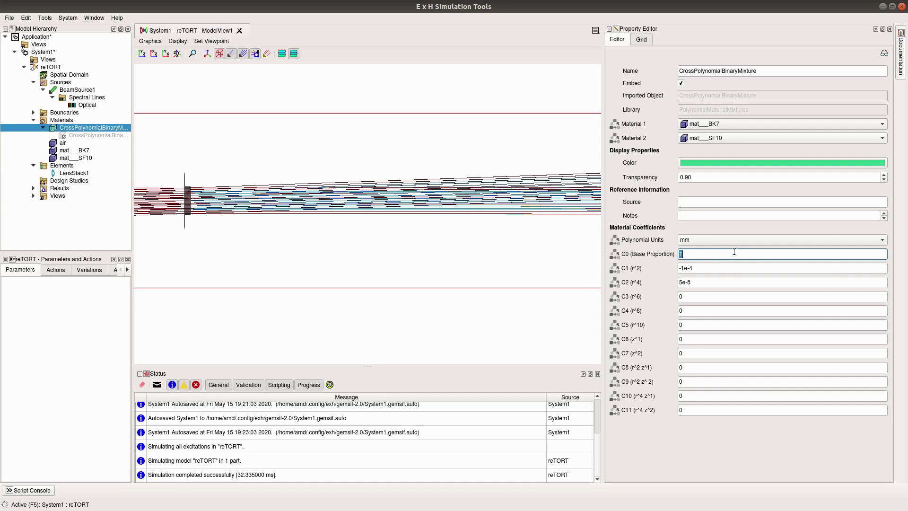
text(0.5)
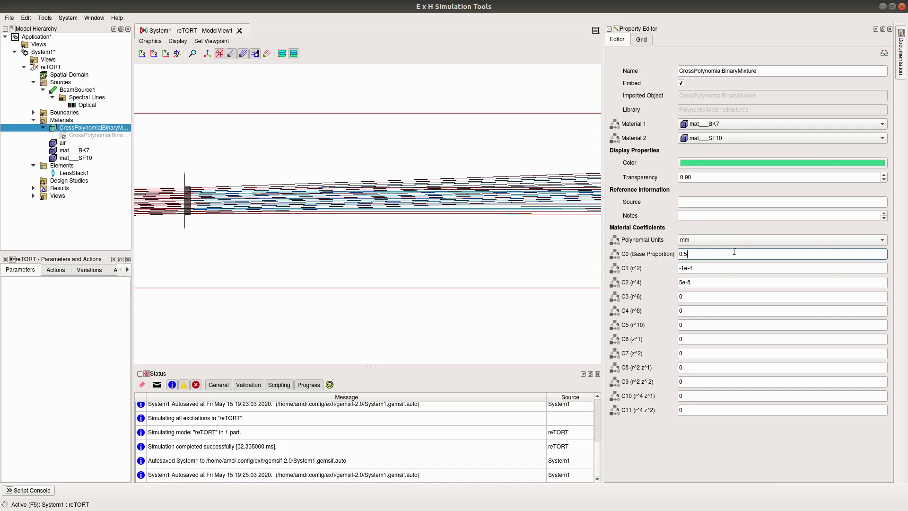
key(Tab)
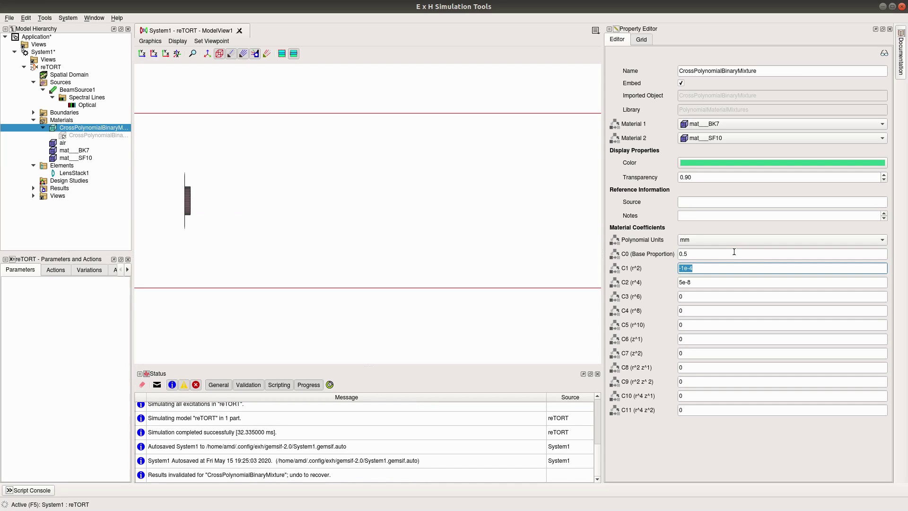
text(0.005)
key(Tab)
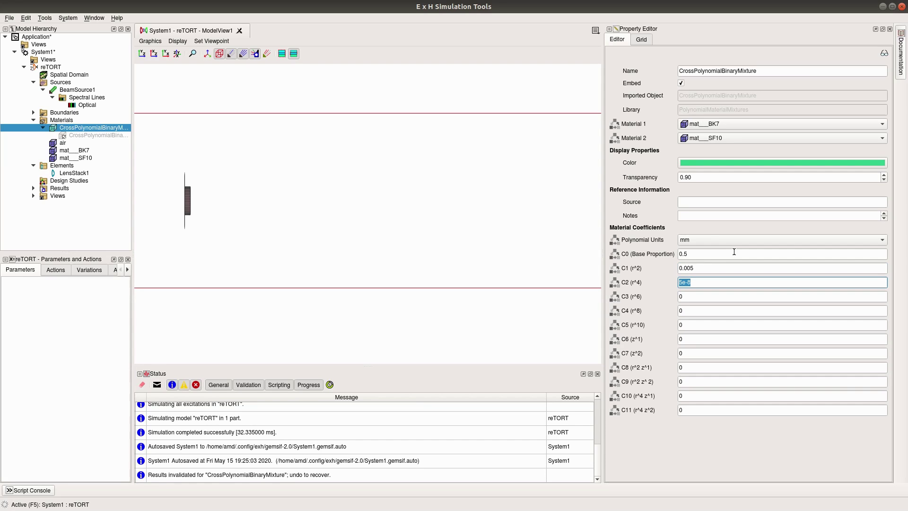
text(0)
- Rerun all reTORT simulations with the changed mixture coefficients
right_click(66, 67)
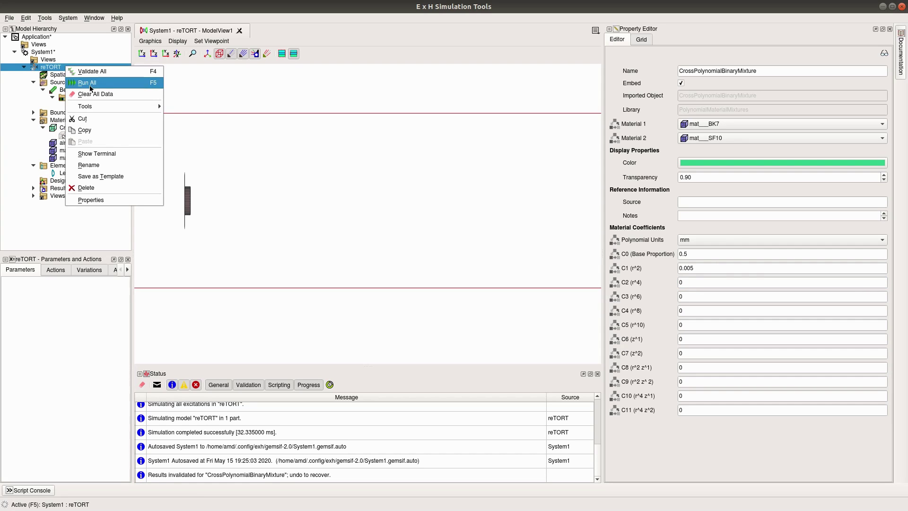
click(102, 88)
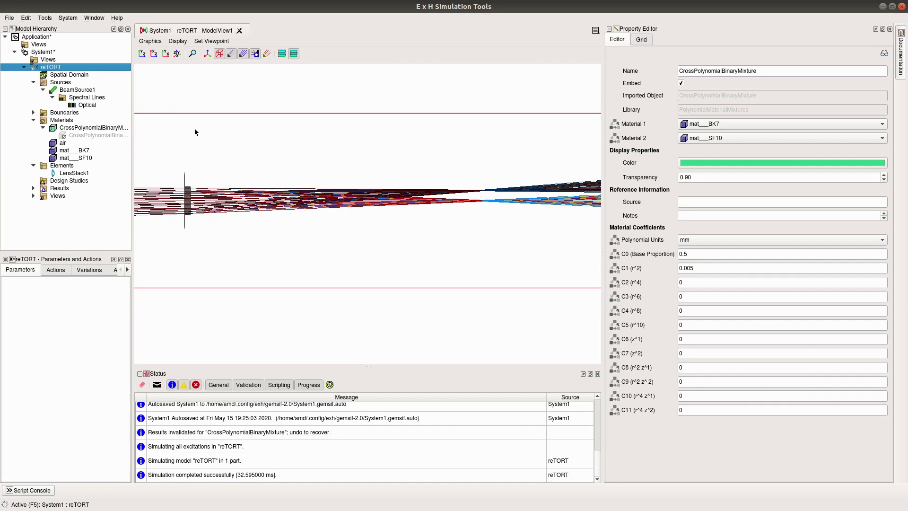
right_click(66, 69)
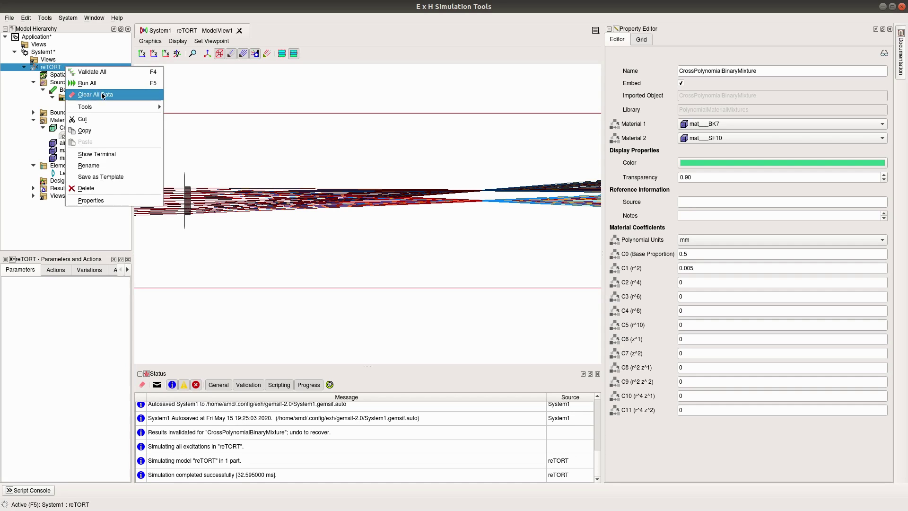
mouse_move(115, 107)
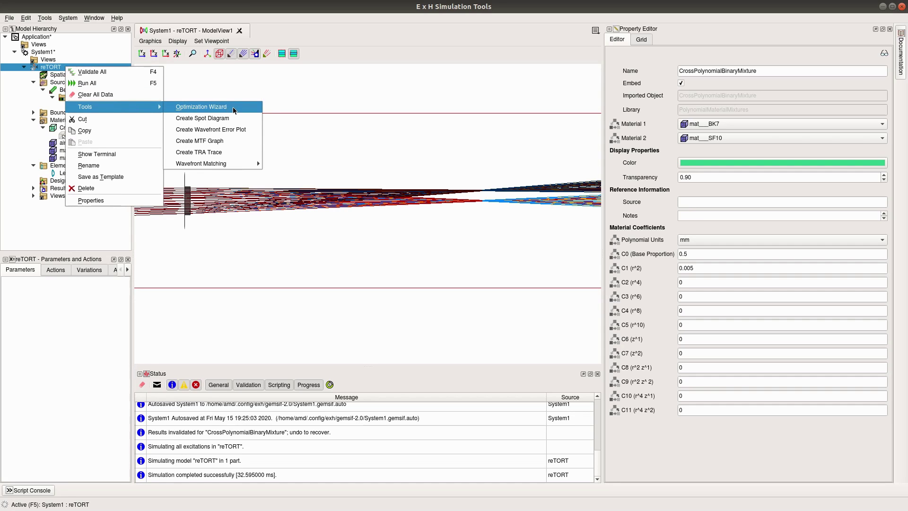
click(200, 86)
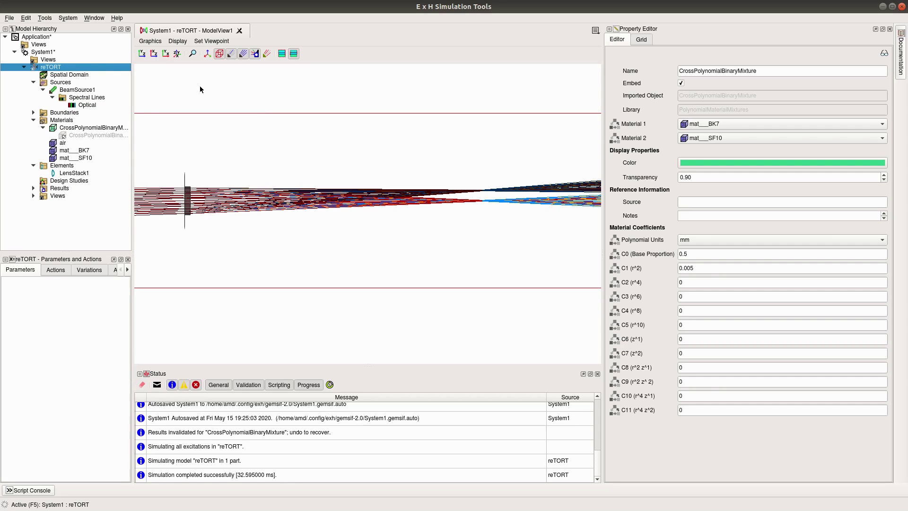
- Start the Optimization Wizard for the reTORT model with local DLS optimization as the optimizer type
click(46, 18)
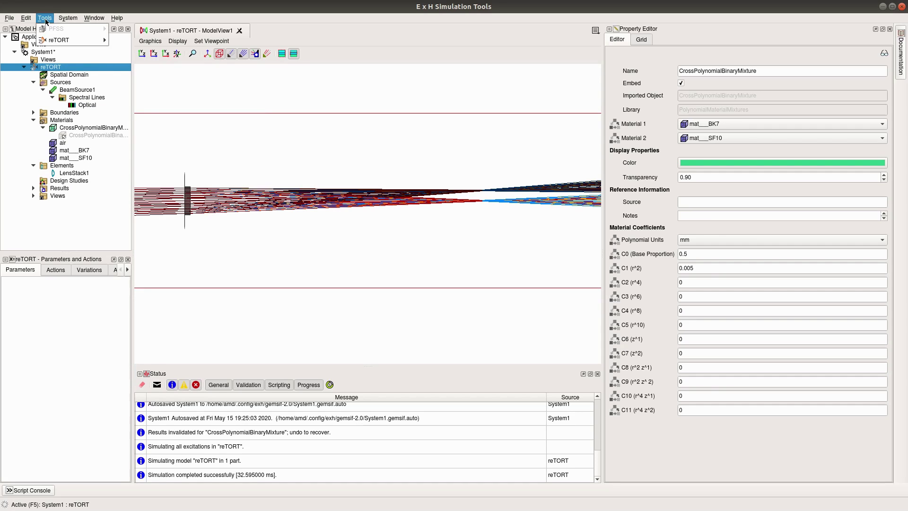
mouse_move(83, 41)
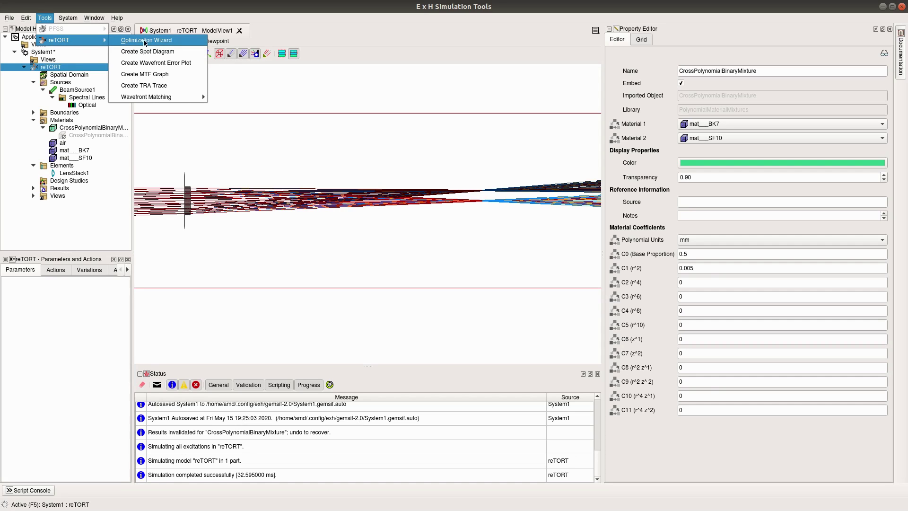
click(175, 41)
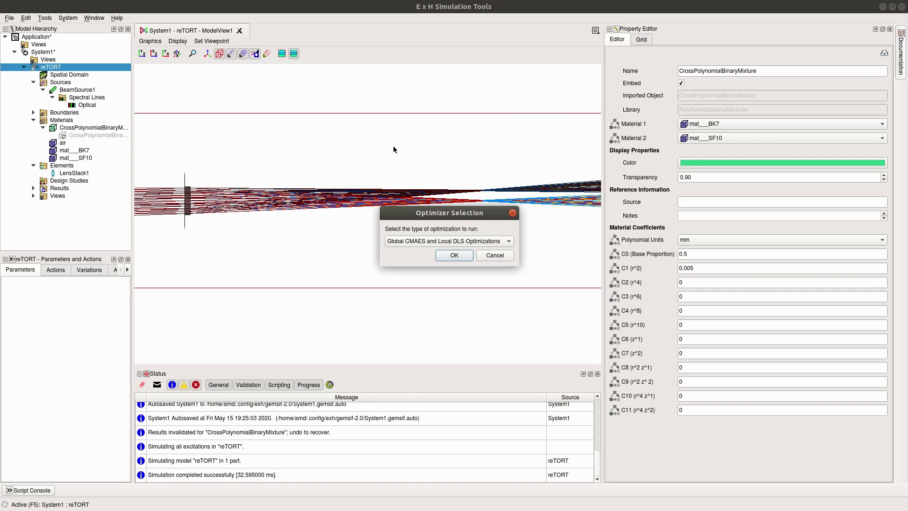
click(410, 241)
click(415, 231)
click(461, 256)
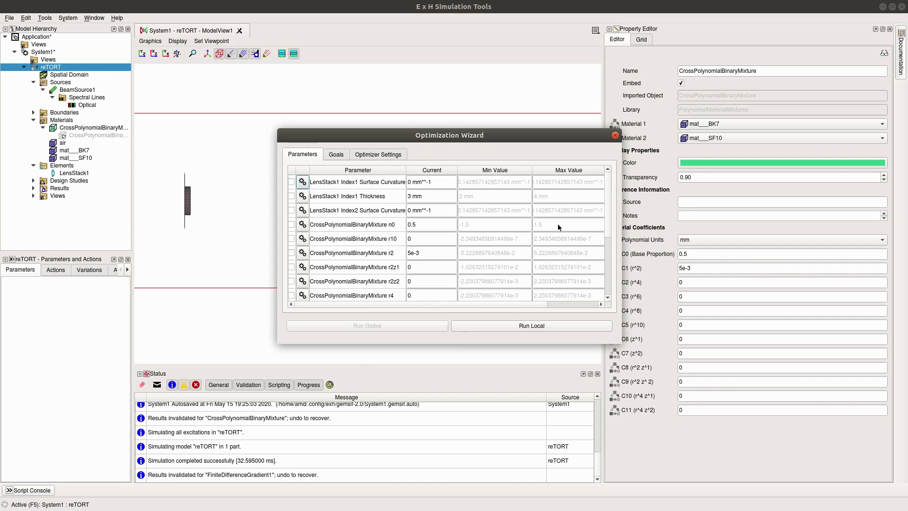
- Include both LensStack1 surface curvatures and the CrossPolynomialBinaryMixture coefficients n0, r2 and r4 as optimization parameters
click(291, 182)
click(292, 211)
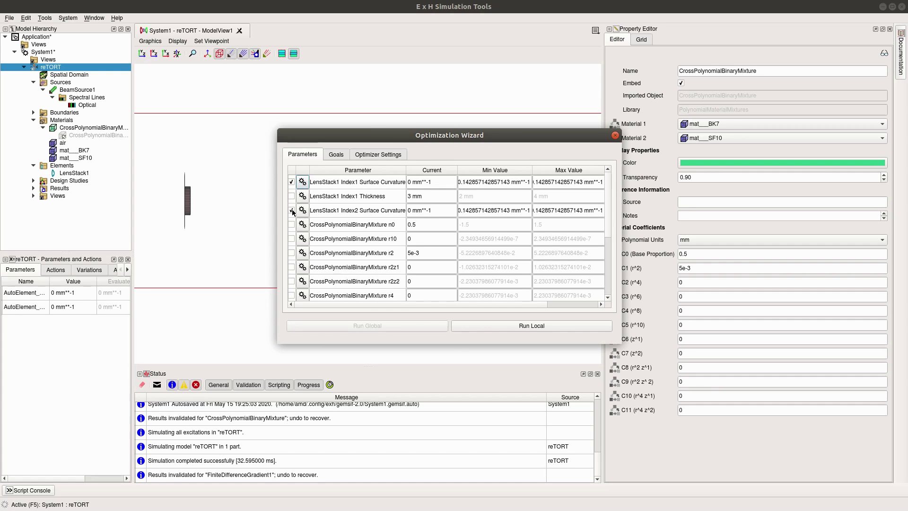
click(292, 225)
click(292, 252)
click(291, 296)
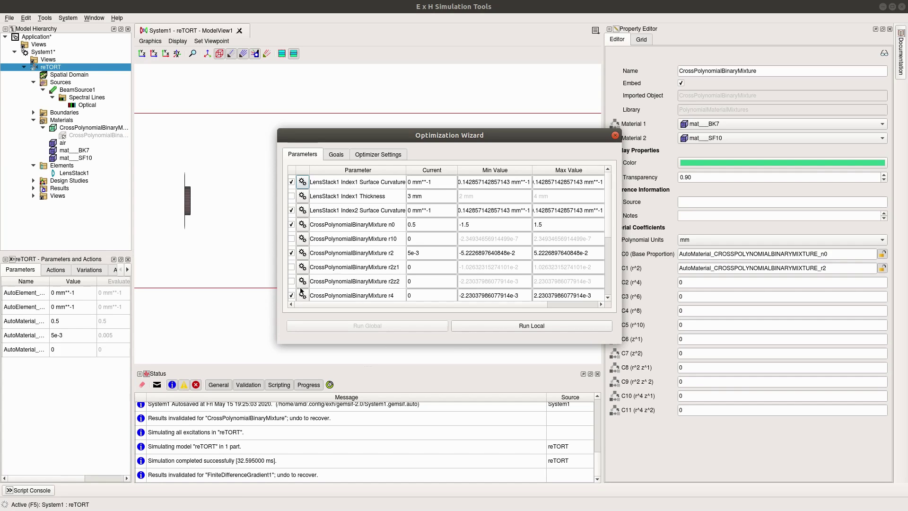
- Add the CrossPolynomialBinaryMixture coefficients r6, r8, z1 and z2 to the optimization parameters
scroll(370, 251, down, 2)
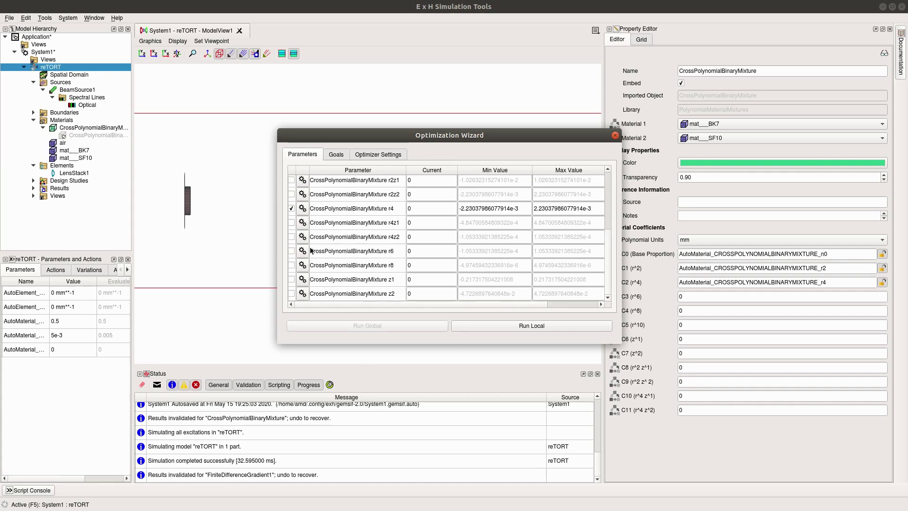
click(291, 251)
click(292, 266)
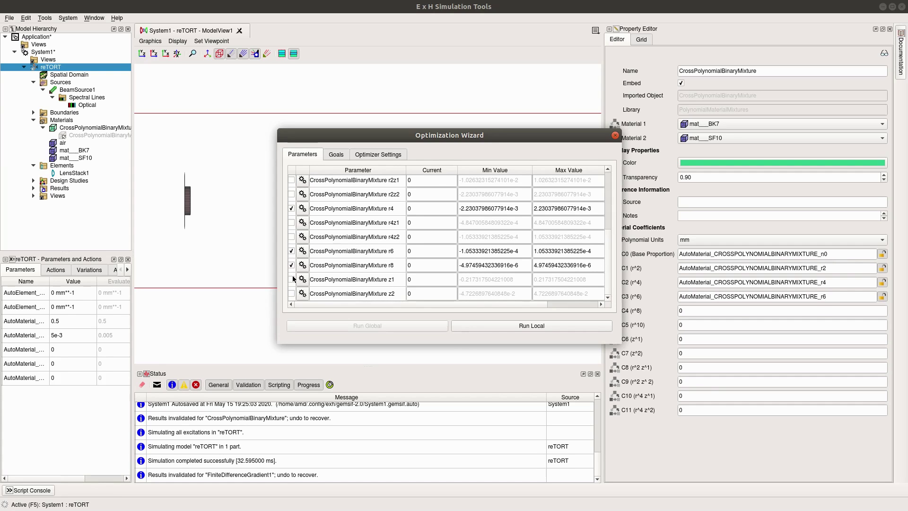
click(291, 279)
click(291, 294)
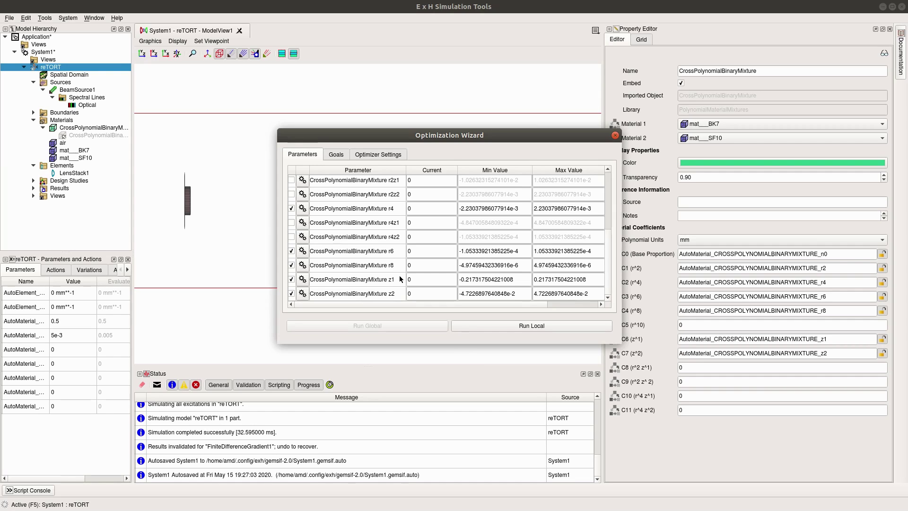
- Set the optimization goal's back focal length to 40 mm
click(335, 156)
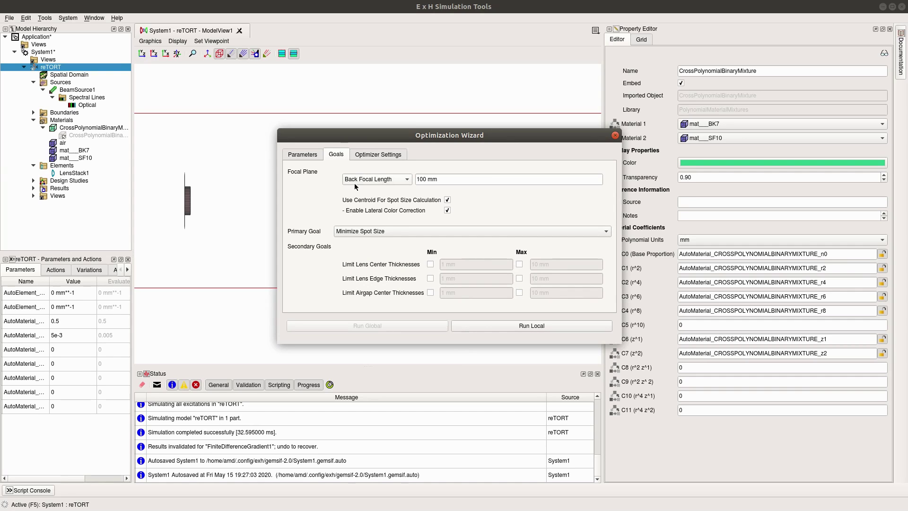
double_click(423, 179)
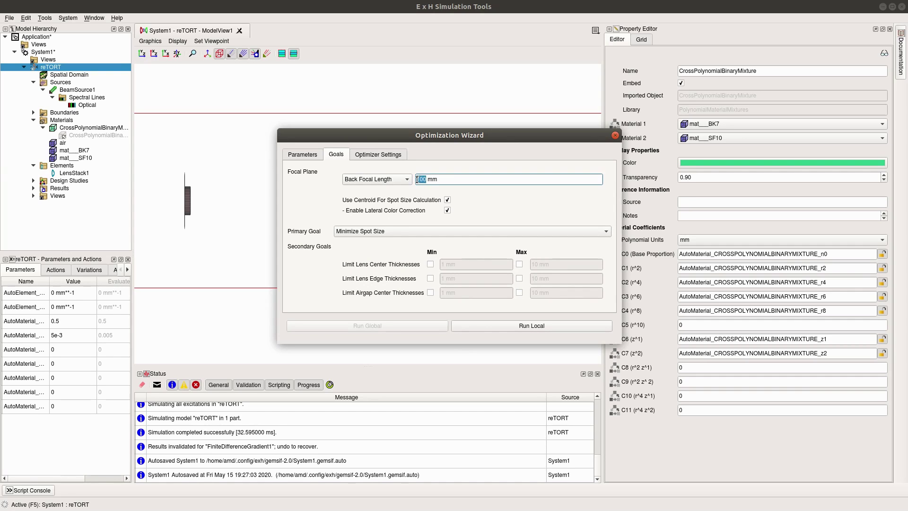
text(40)
- Check the optimizer settings, run the local DLS optimization and close the Optimization Wizard
click(372, 154)
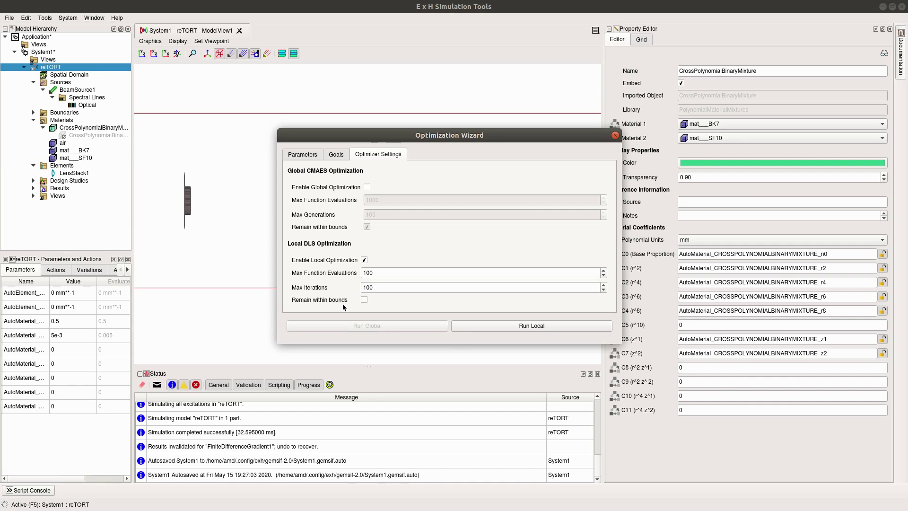
click(489, 326)
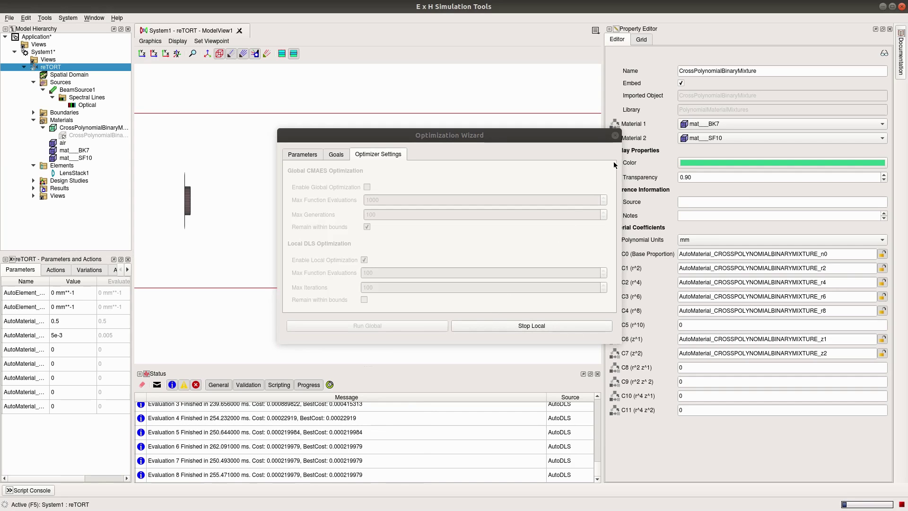
click(616, 135)
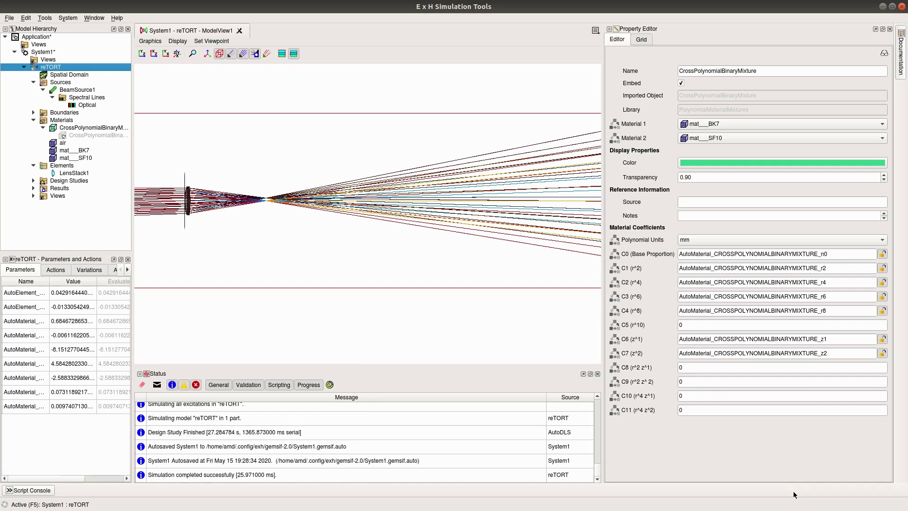
- Limit the displayed rays to the Meridonal plane, with the source, optimized lens and focus framed side-on
scroll(252, 241, up, 3)
drag(232, 245, 448, 268)
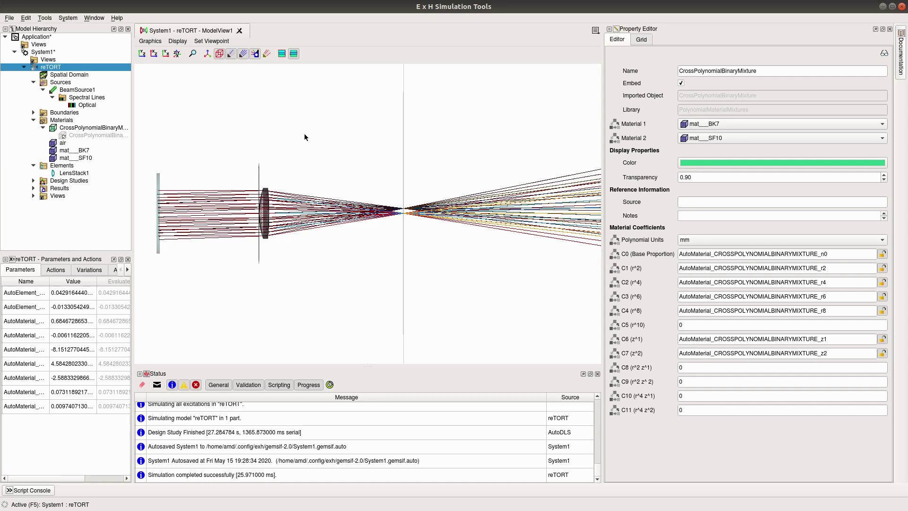
click(268, 53)
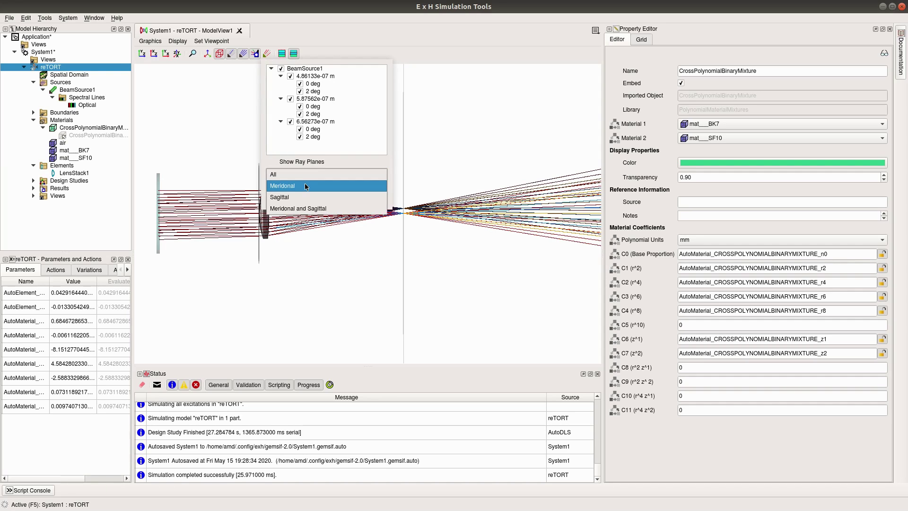
click(305, 184)
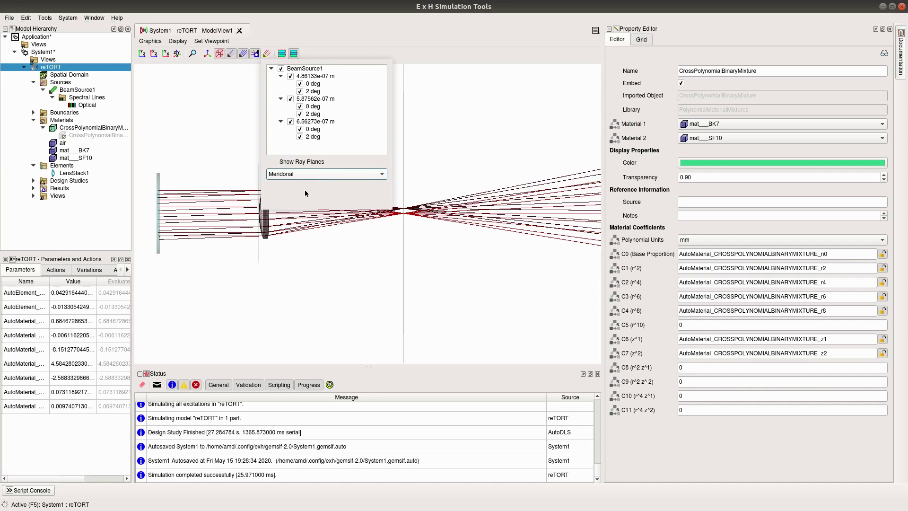
click(327, 247)
mouse_move(360, 252)
mouse_down()
mouse_move(342, 250)
mouse_move(355, 252)
mouse_up()
click(153, 54)
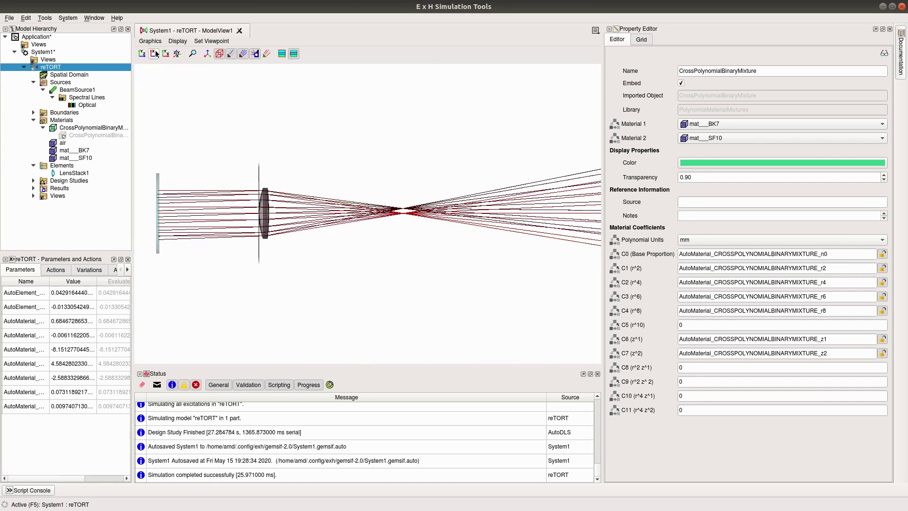